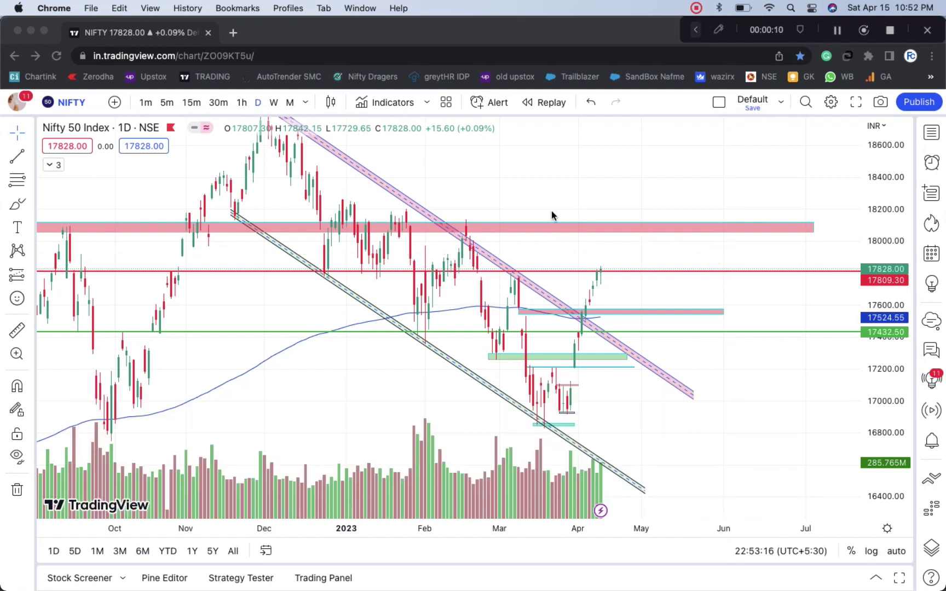
- Minimize the Chrome window holding the Nifty 50 chart to reveal the desktop
click(31, 31)
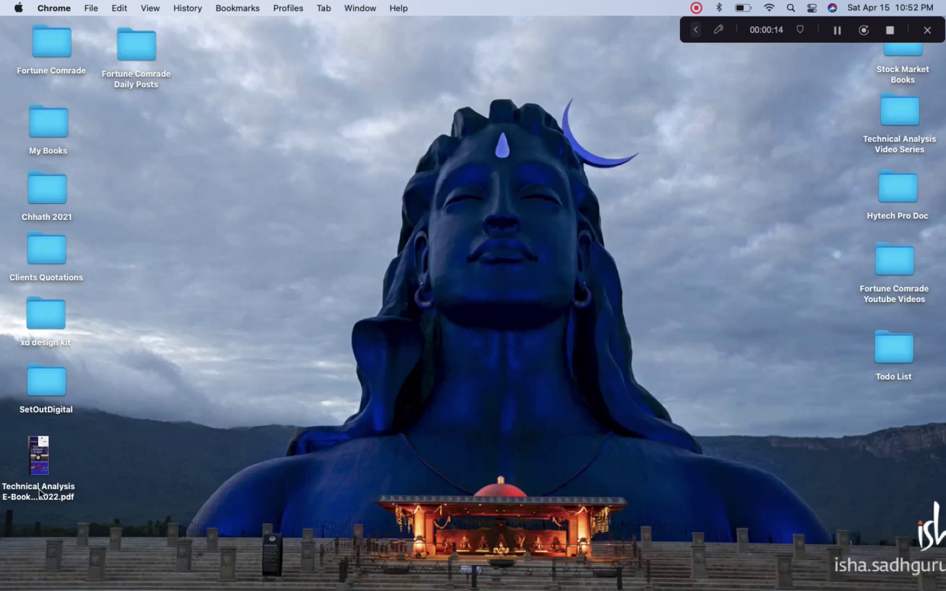
double_click(25, 442)
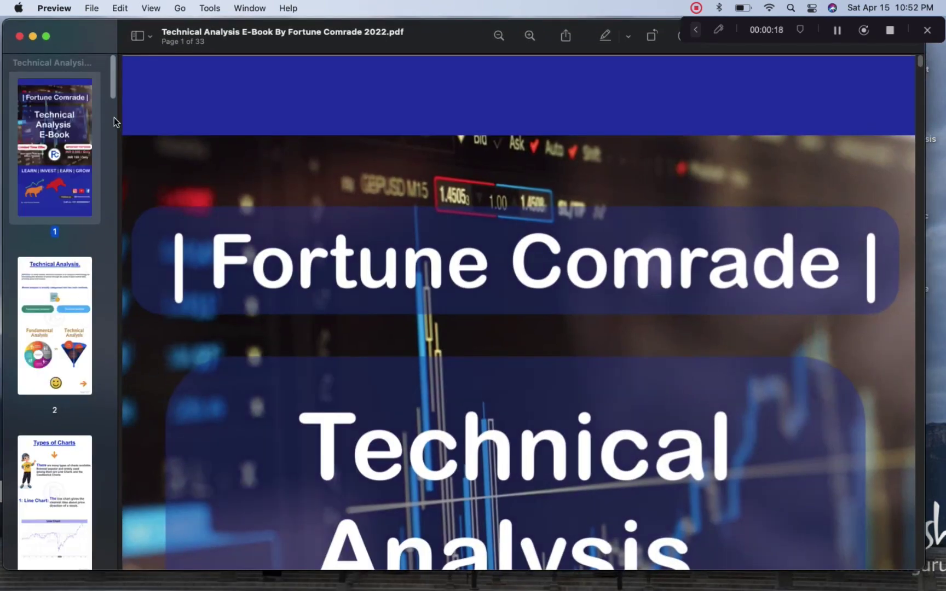
drag(115, 81, 104, 498)
click(49, 334)
click(49, 433)
click(63, 456)
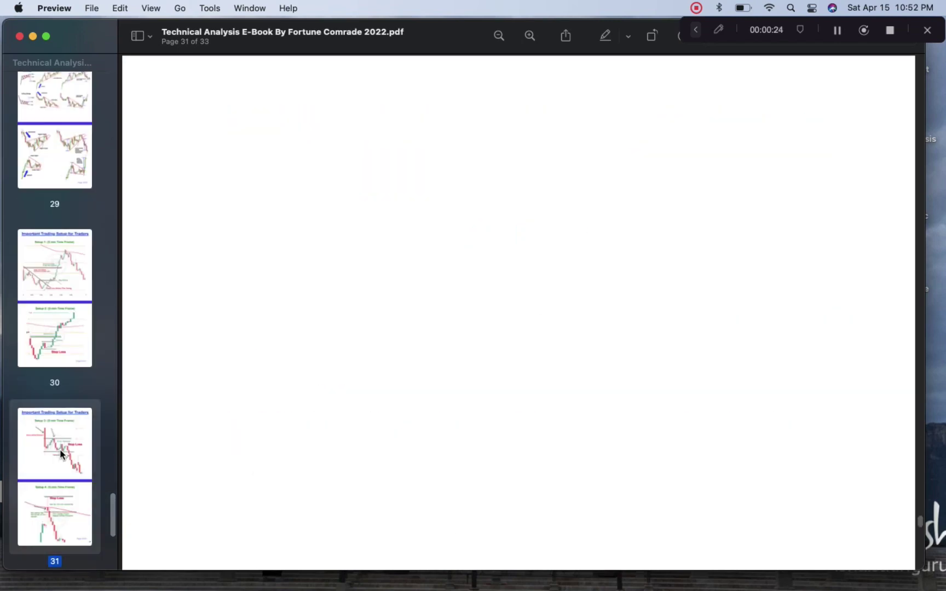
scroll(316, 364, down, 12)
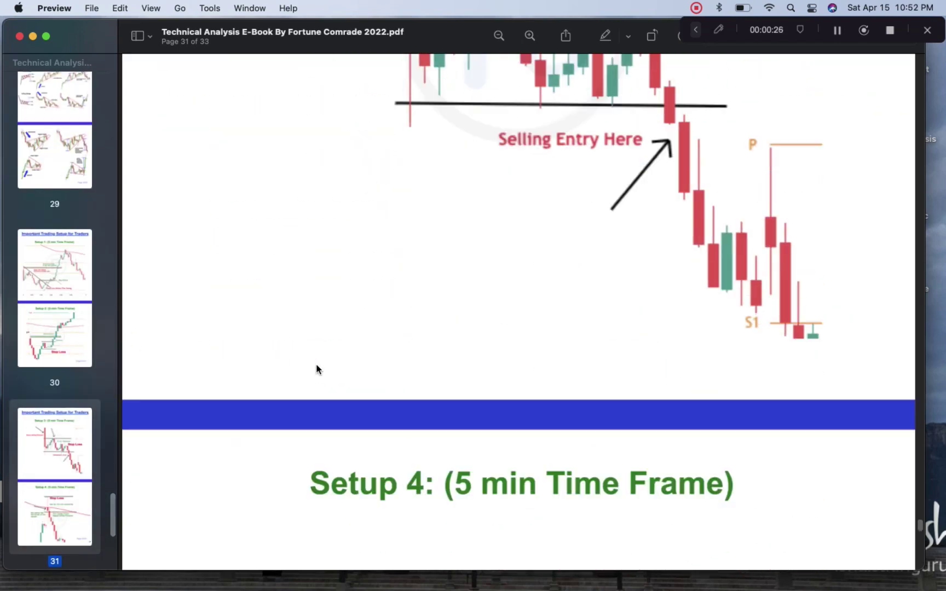
drag(112, 518, 112, 472)
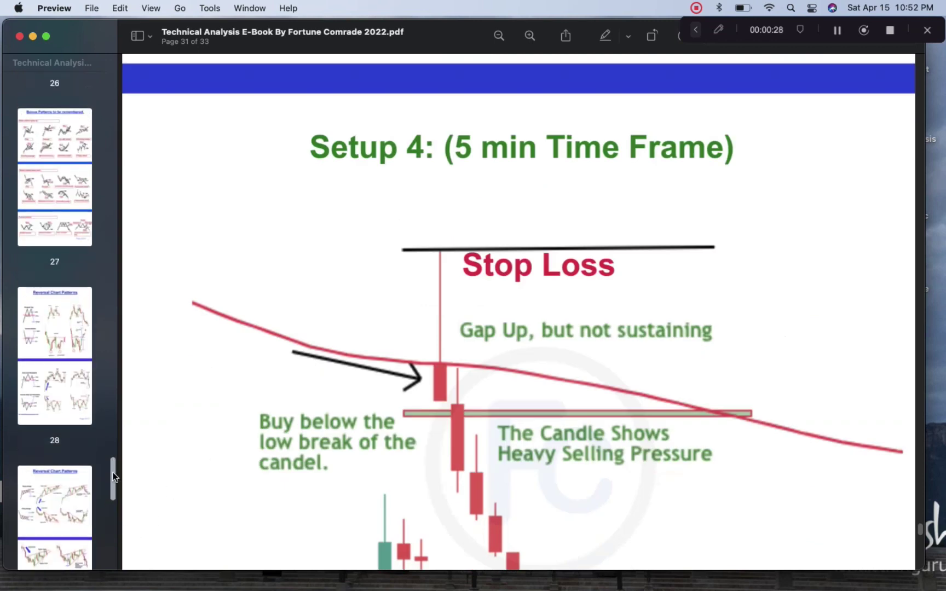
click(61, 277)
scroll(59, 263, up, 5)
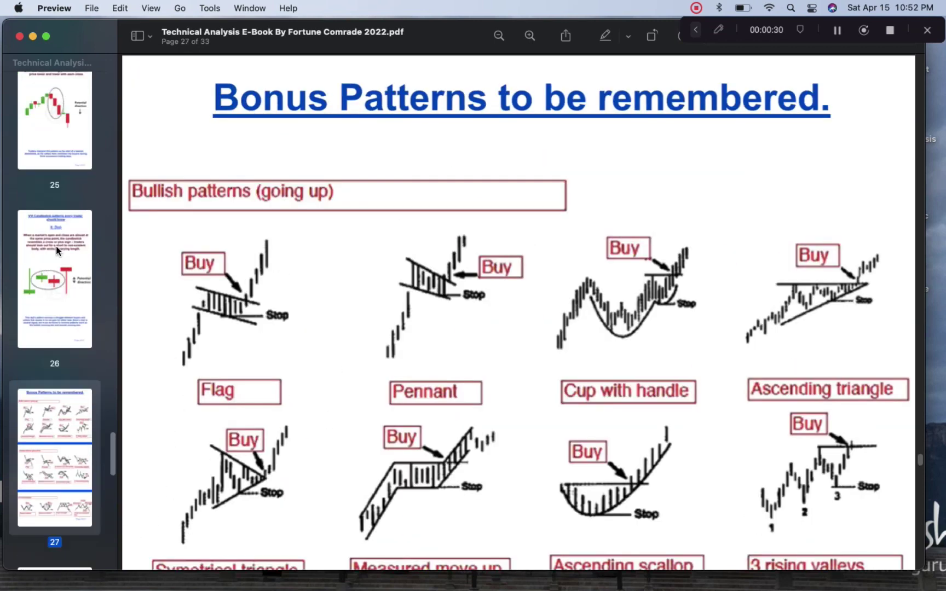
click(57, 247)
click(33, 36)
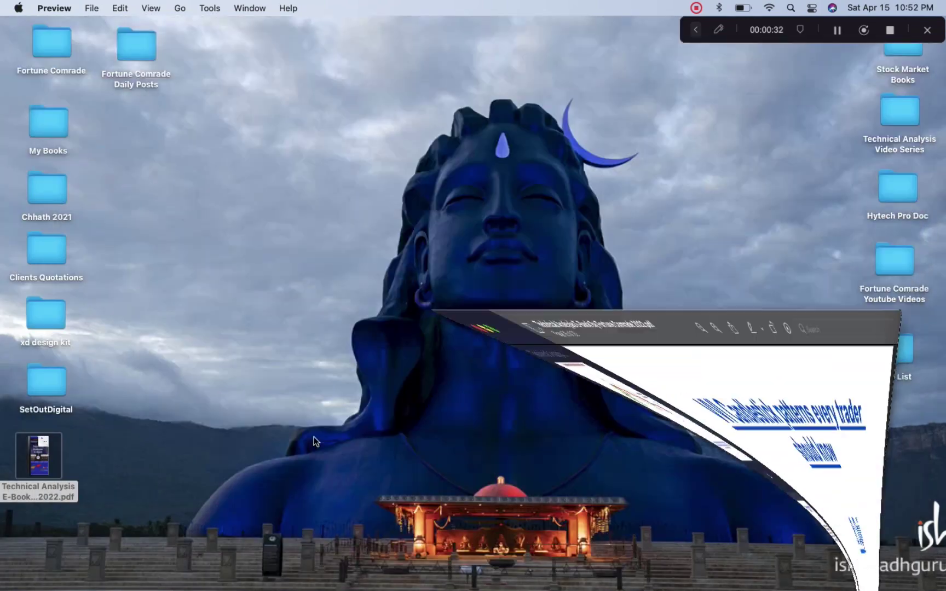
- Restore the Nifty 50 daily chart window, then zoom and pan until prices up to 19000 show
click(212, 556)
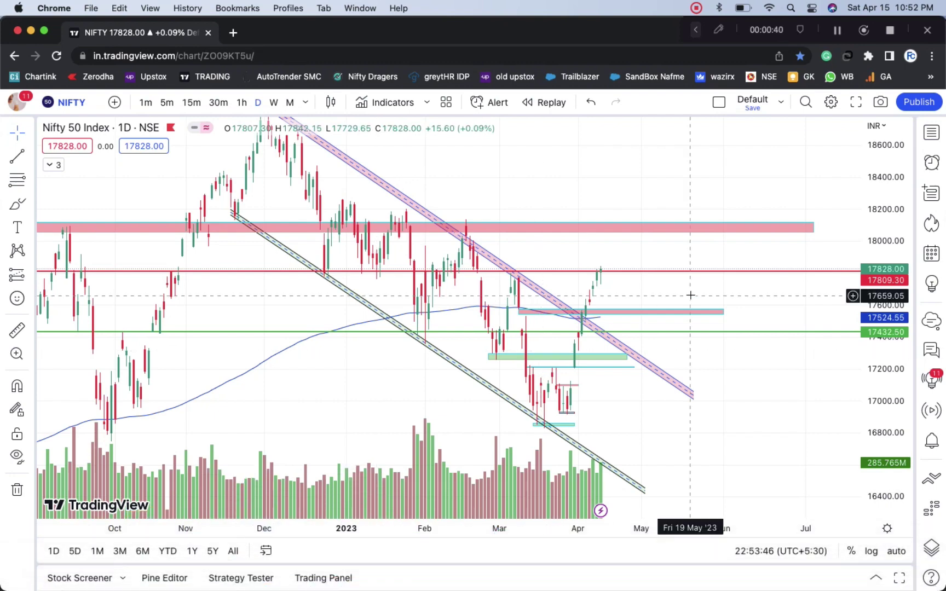
scroll(691, 295, down, 3)
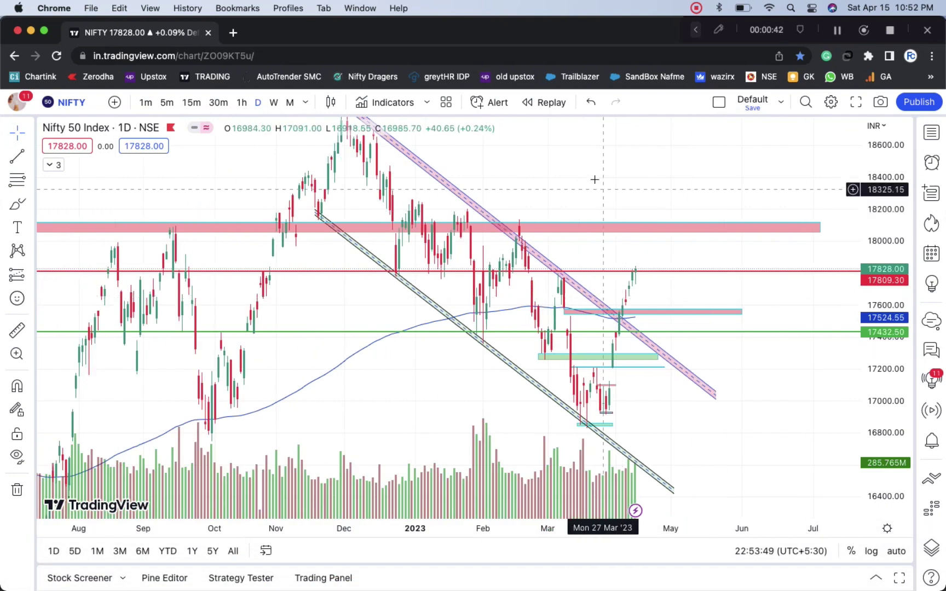
drag(604, 184, 584, 233)
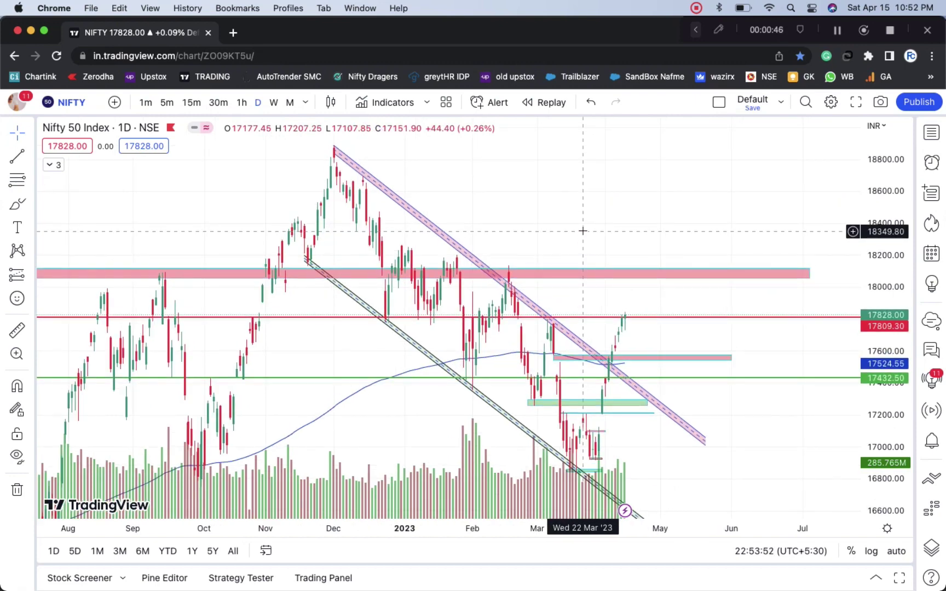
scroll(583, 232, down, 2)
scroll(564, 230, up, 2)
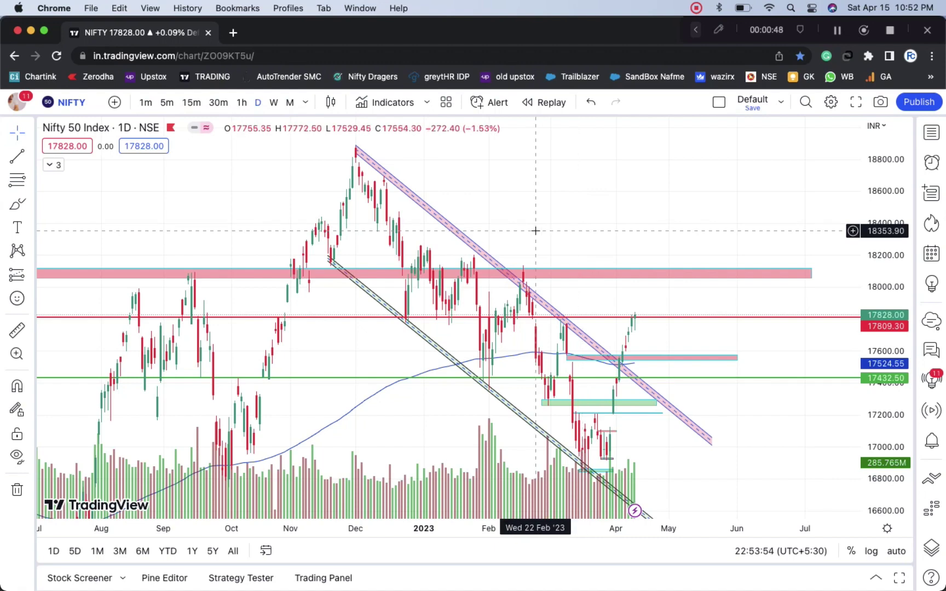
scroll(545, 226, up, 2)
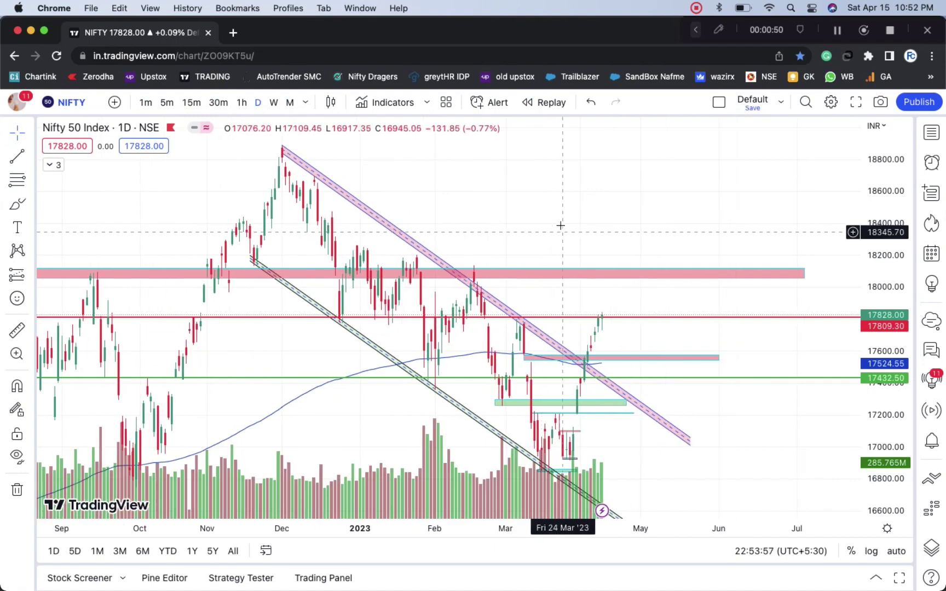
drag(549, 219, 520, 190)
drag(428, 192, 412, 233)
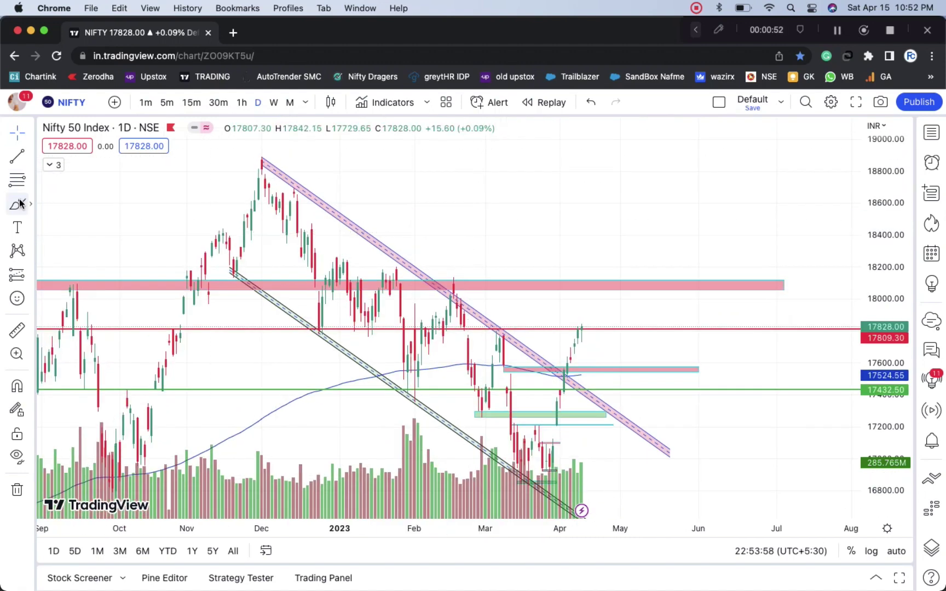
- Brush a wavy path from the December peak, add strokes near 17194–17798, then undo the extras
click(19, 204)
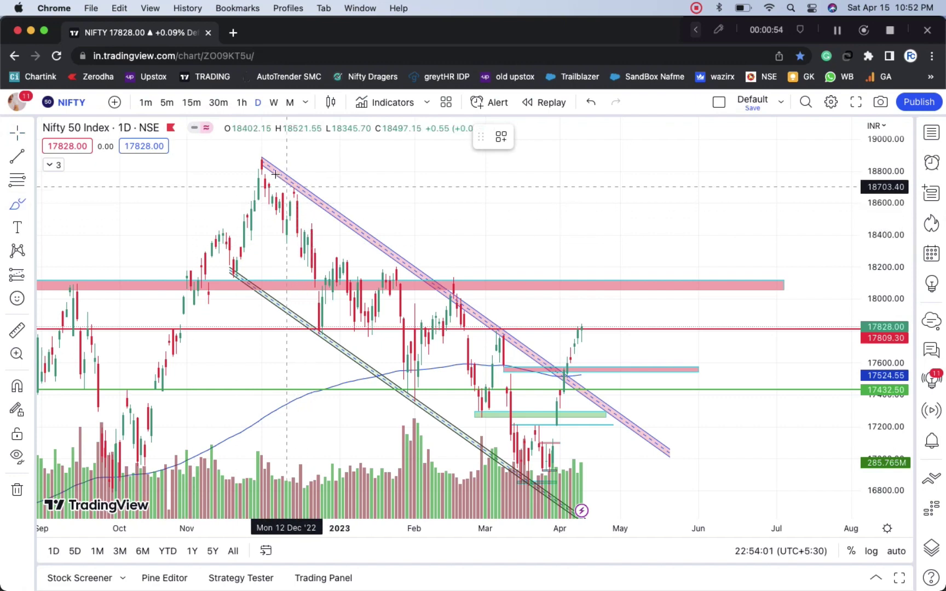
mouse_move(264, 164)
mouse_down()
mouse_move(282, 247)
mouse_move(312, 296)
mouse_move(353, 323)
mouse_move(396, 270)
mouse_move(430, 383)
mouse_move(454, 285)
mouse_move(467, 397)
mouse_move(500, 350)
mouse_move(517, 480)
mouse_move(524, 426)
mouse_move(543, 429)
mouse_move(556, 466)
mouse_move(591, 407)
mouse_up()
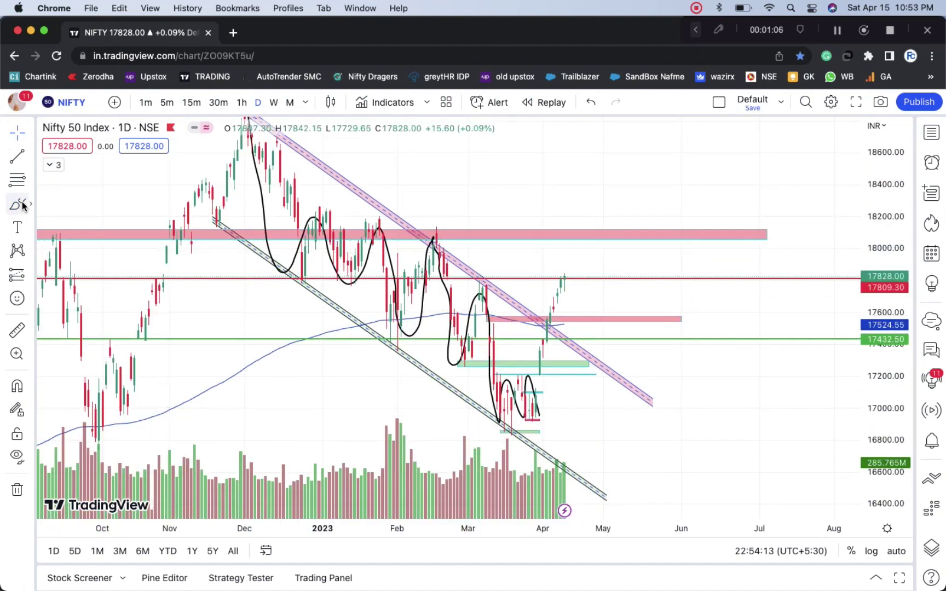
mouse_move(534, 411)
mouse_down()
mouse_move(540, 416)
mouse_move(533, 375)
mouse_move(546, 341)
mouse_up()
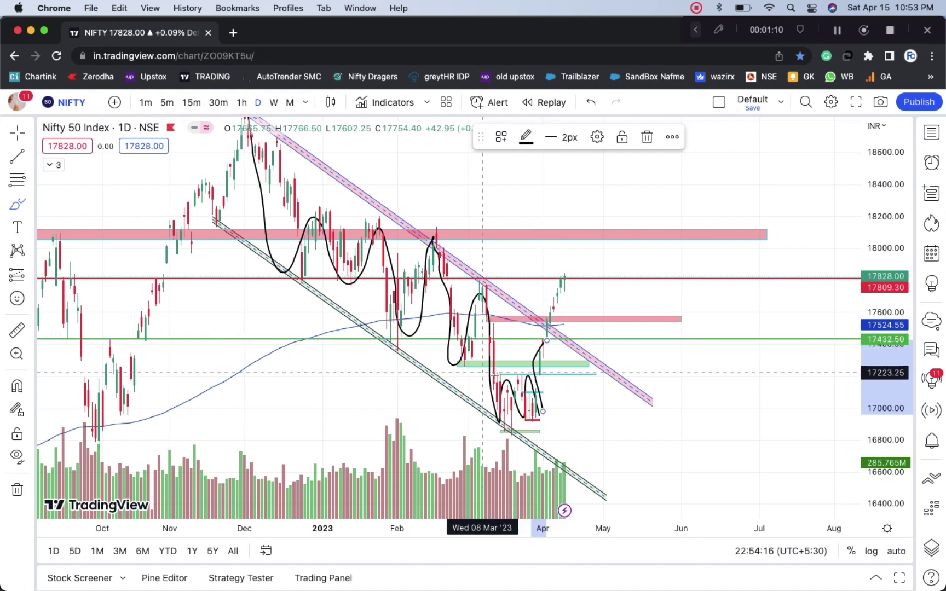
drag(485, 375, 568, 377)
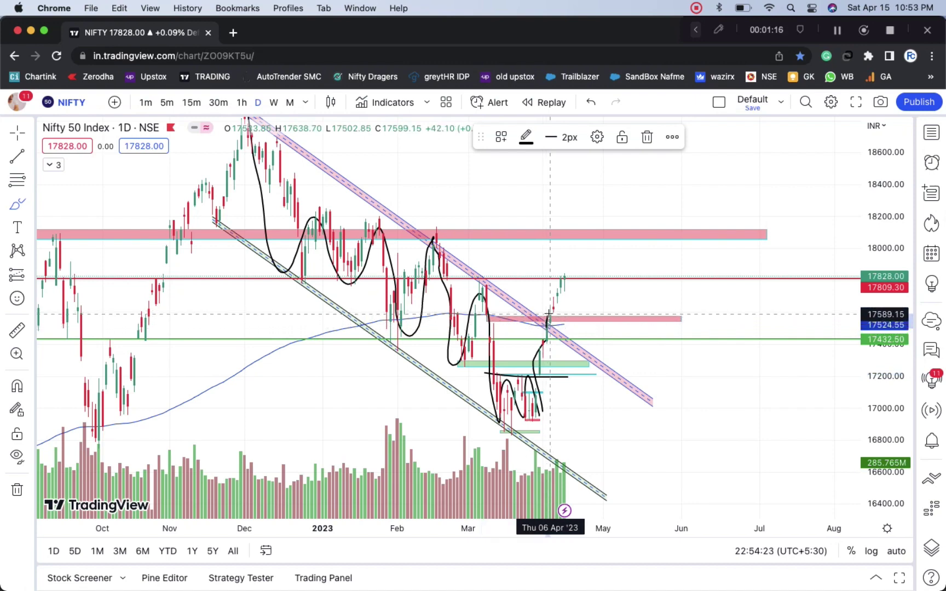
mouse_move(548, 317)
mouse_down()
mouse_move(484, 322)
mouse_move(560, 321)
mouse_move(476, 318)
mouse_up()
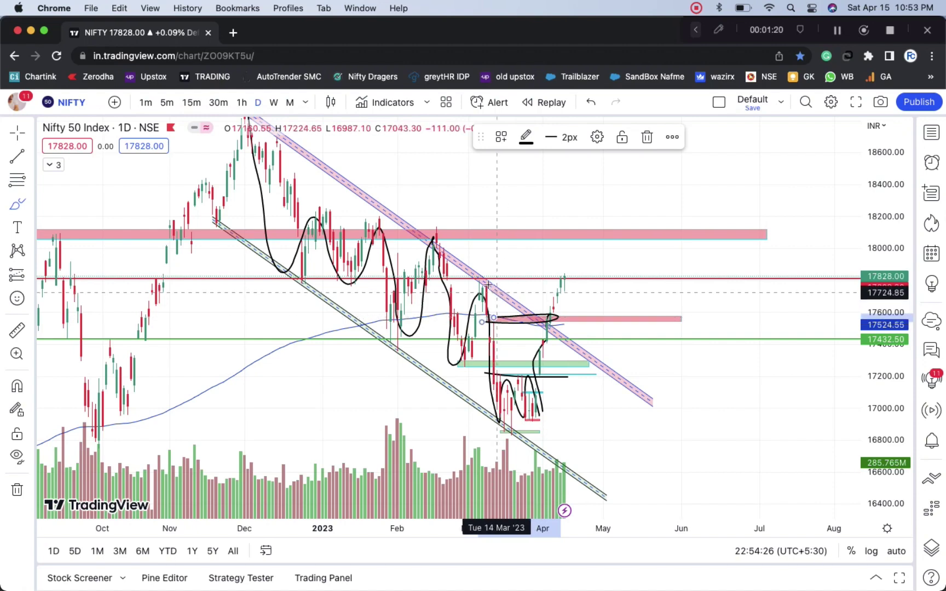
drag(475, 281, 572, 279)
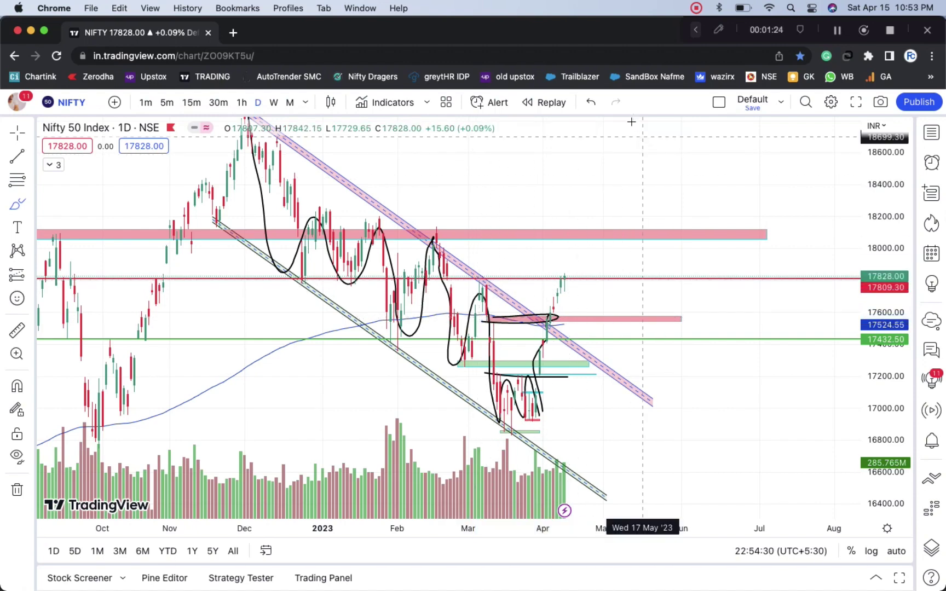
click(591, 103)
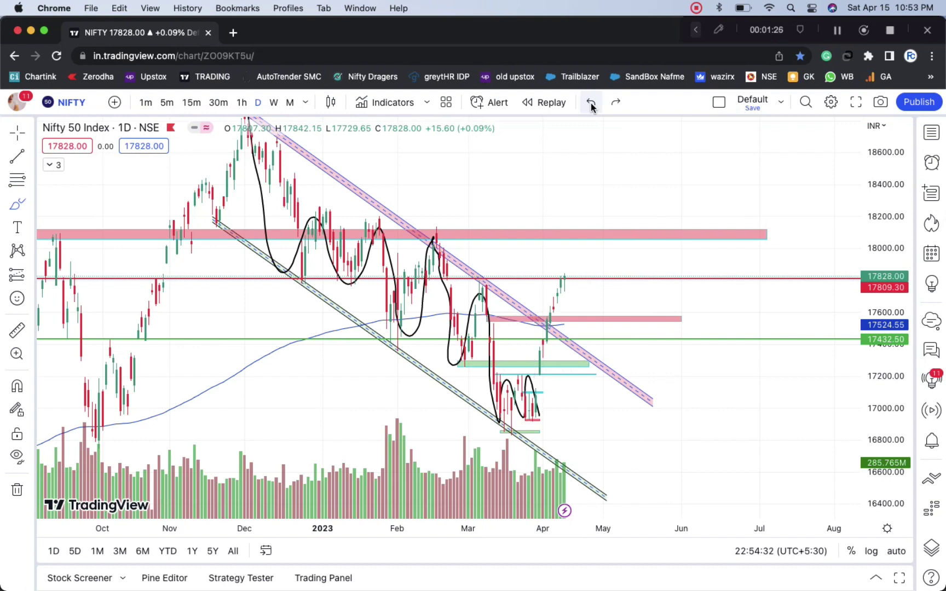
click(591, 103)
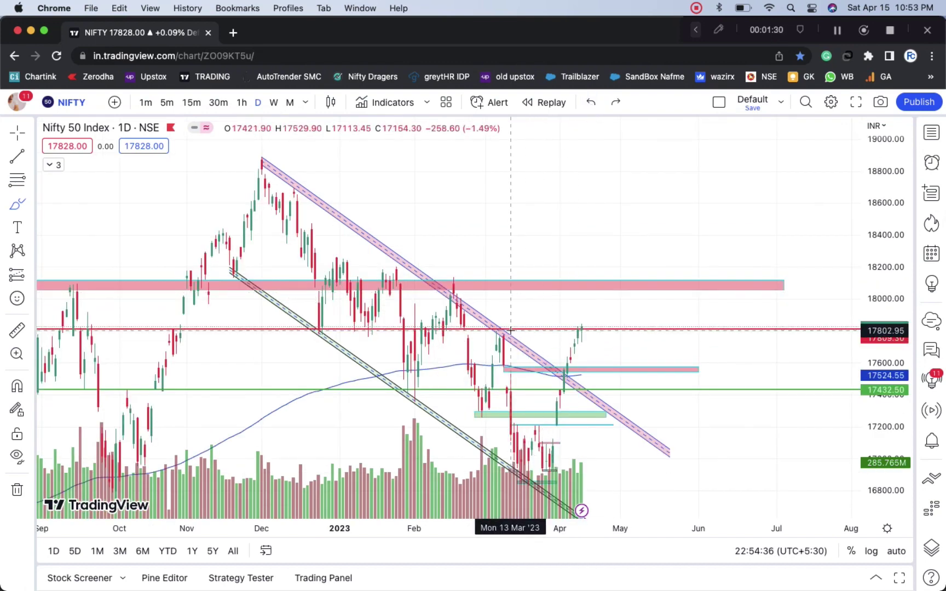
- Switch the Nifty 50 chart to the 1-hour interval and stretch the price scale
scroll(510, 331, up, 5)
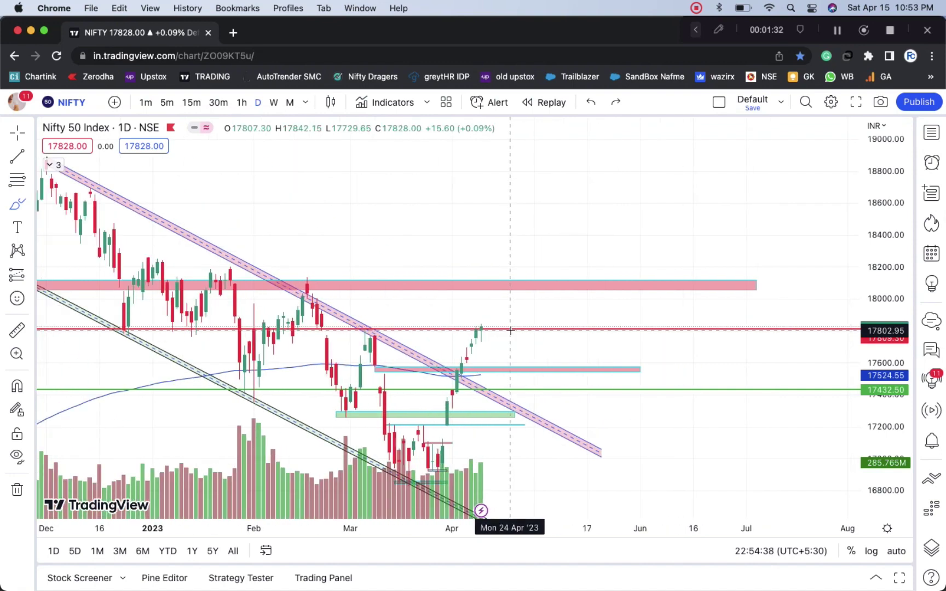
click(247, 104)
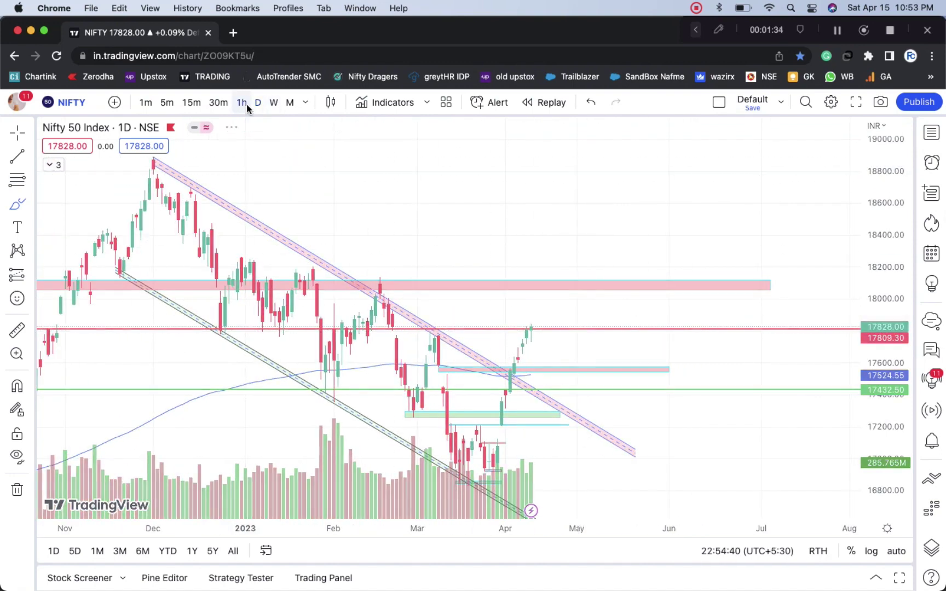
scroll(442, 201, down, 5)
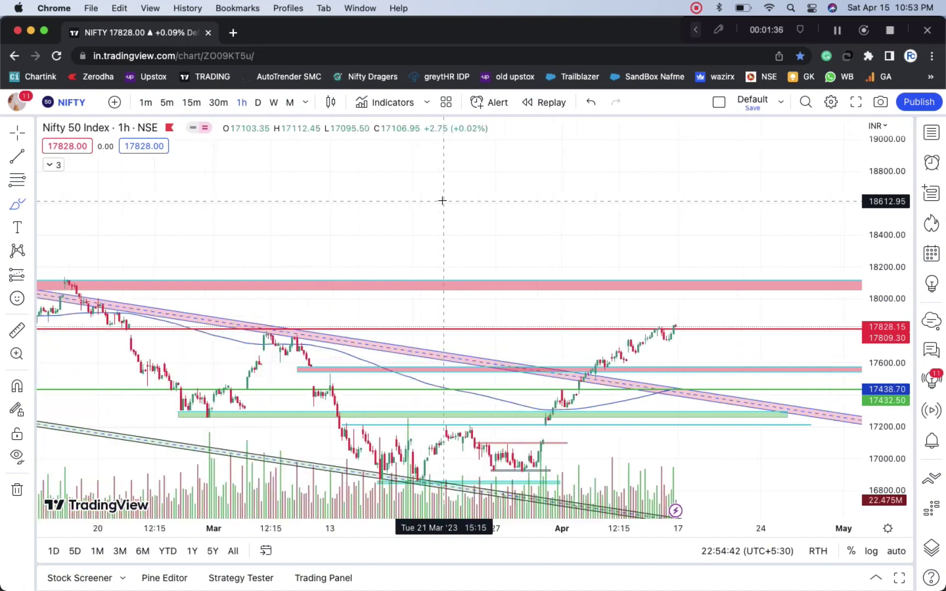
drag(907, 435, 906, 384)
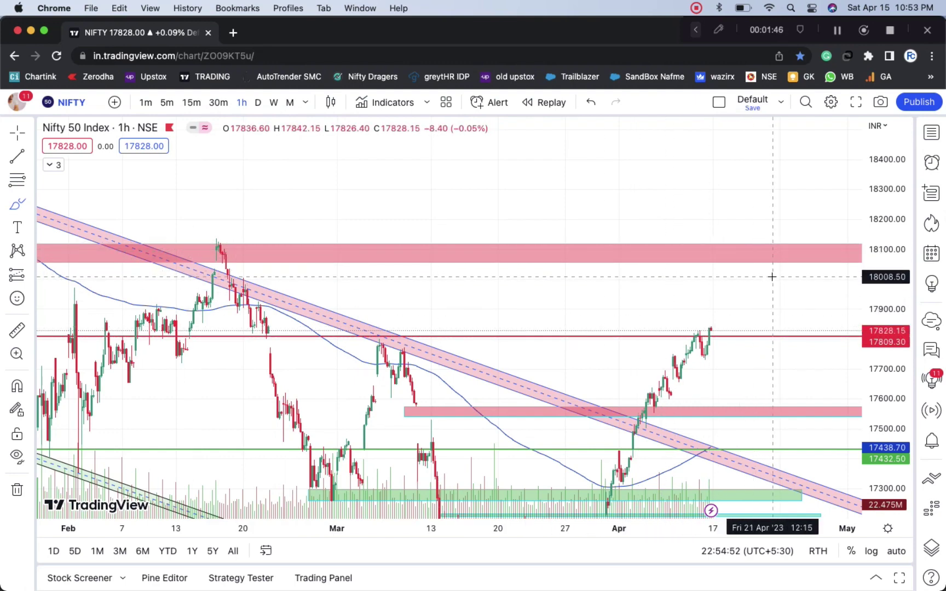
- Add horizontal resistance lines at 18008.50 and 18120.40
key(alt+h)
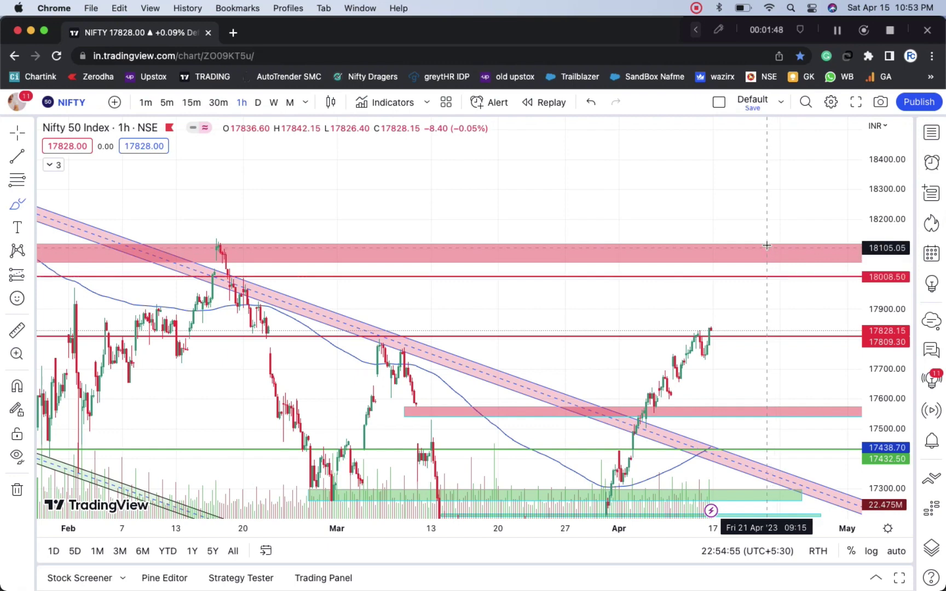
key(alt+h)
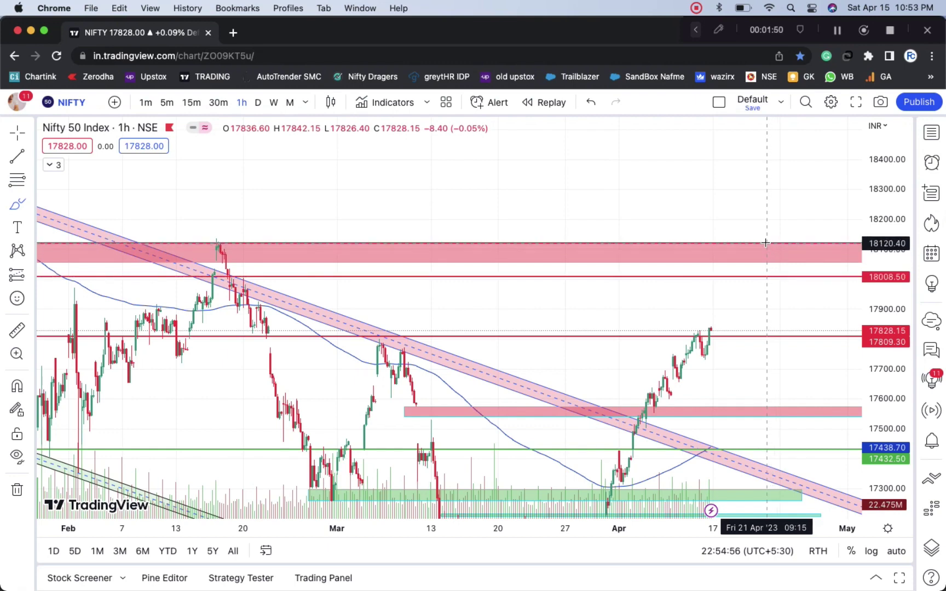
click(17, 132)
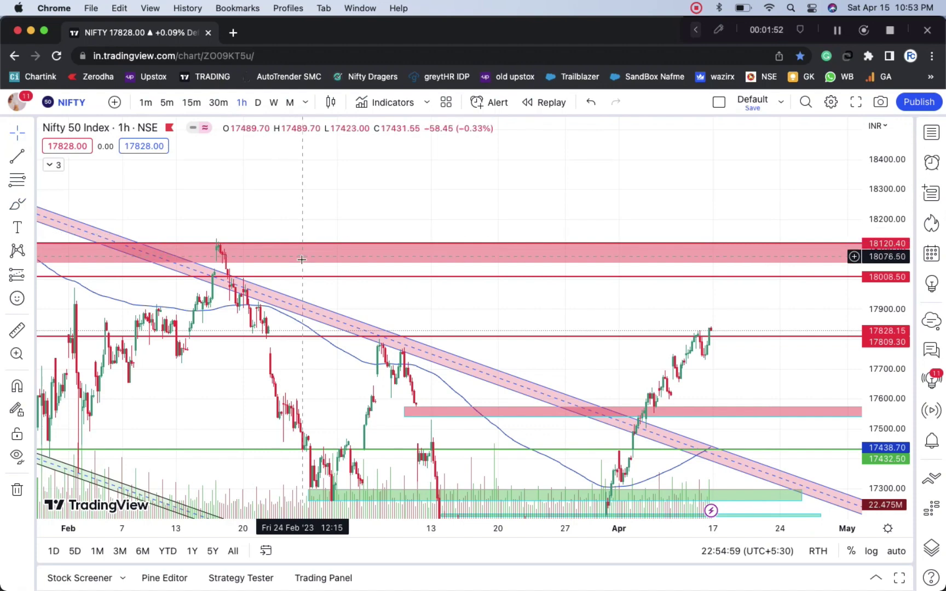
- Delete the red zone near 18100 and scroll the chart right to the latest bars
click(301, 258)
click(680, 139)
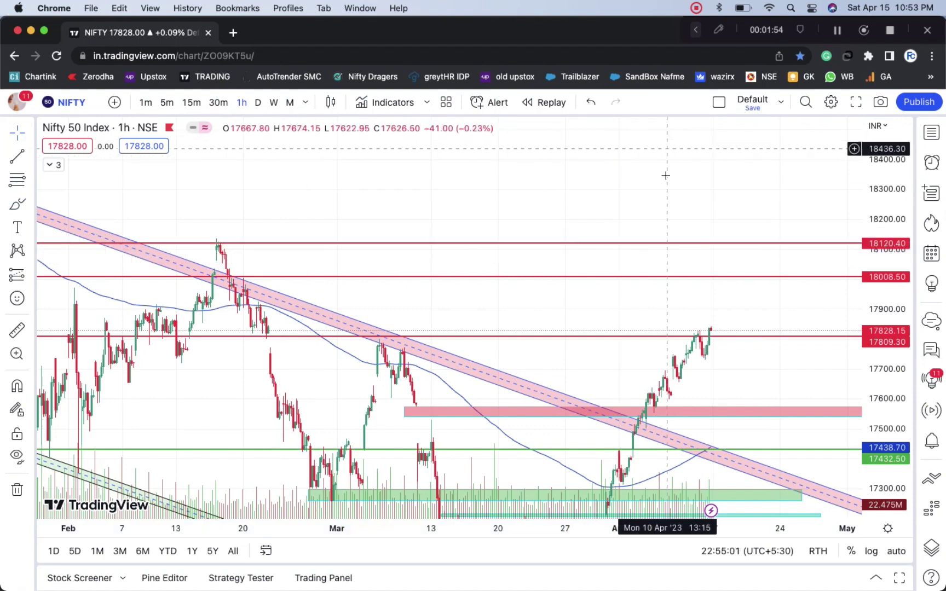
scroll(602, 263, right, 3)
scroll(673, 257, right, 3)
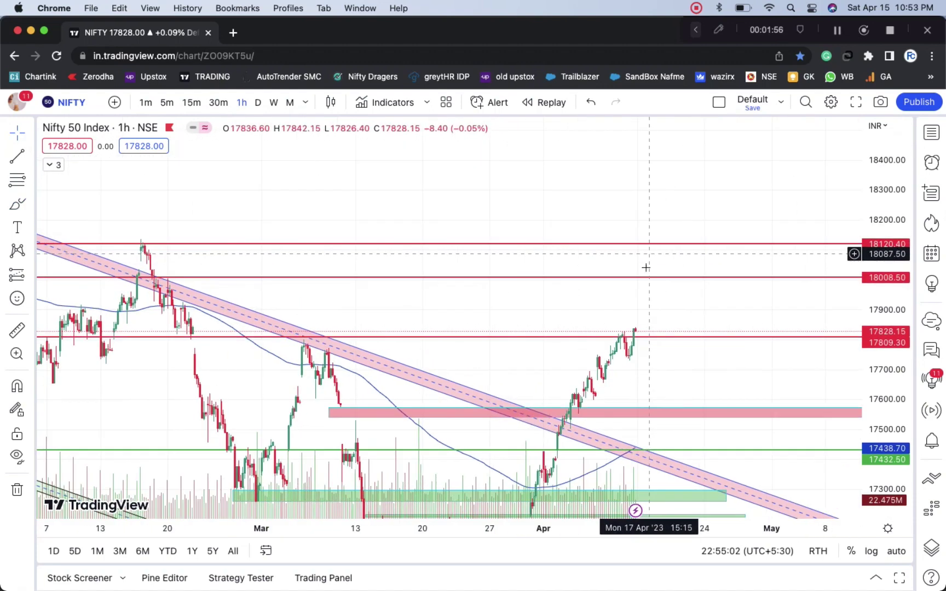
scroll(655, 316, right, 6)
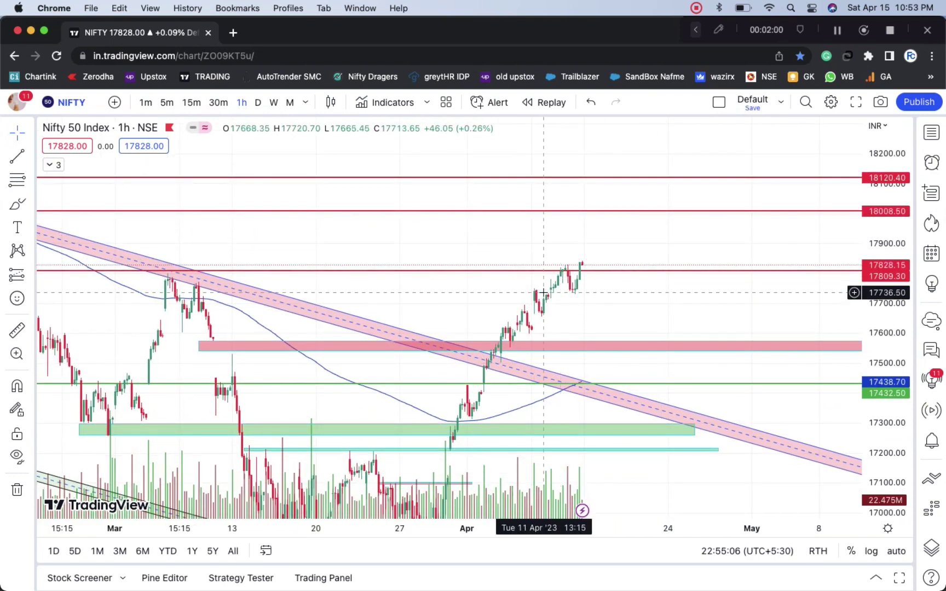
scroll(613, 285, right, 4)
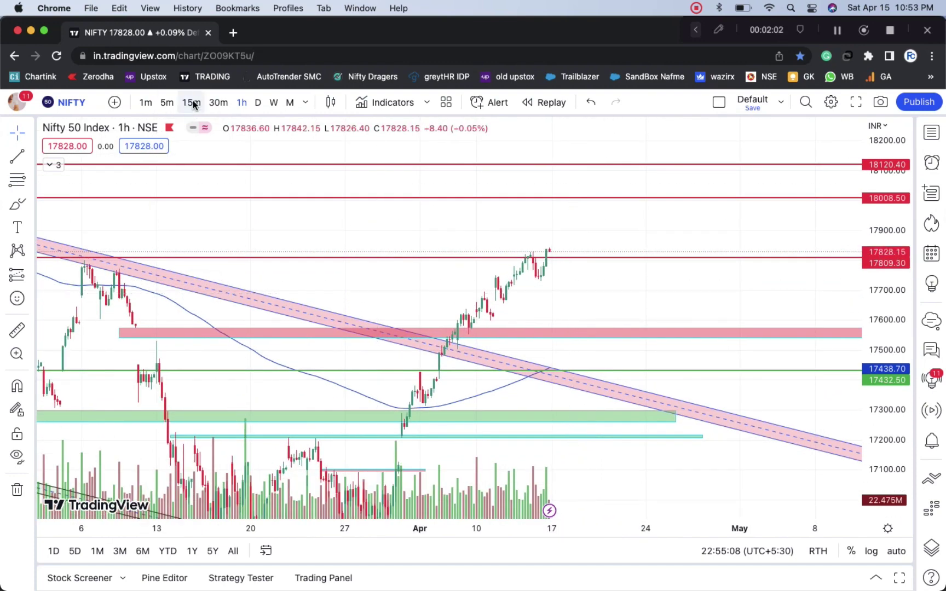
- Switch to 15-minute candles and draw a thin parallel channel along the April uptrend lows
click(191, 102)
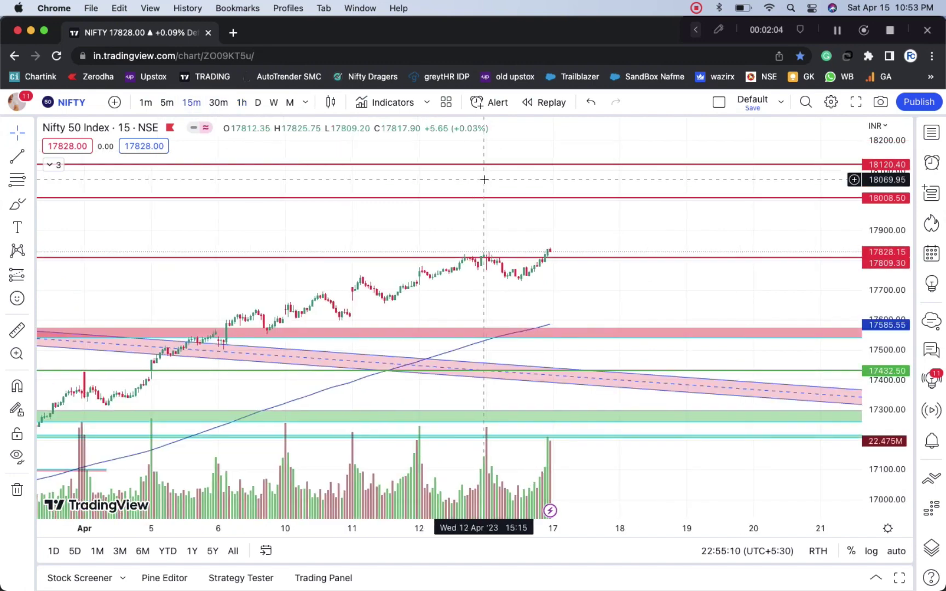
drag(816, 258, 683, 300)
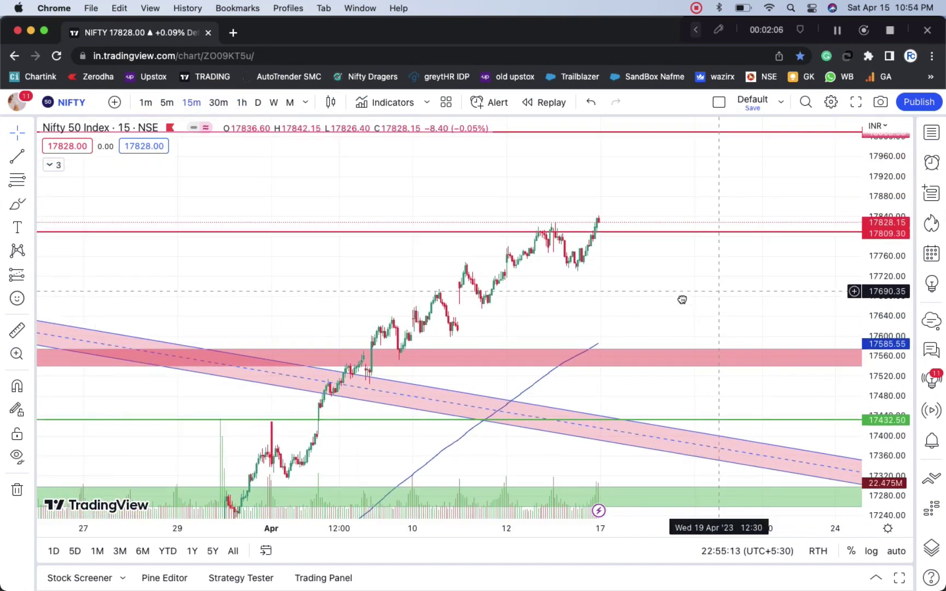
click(28, 160)
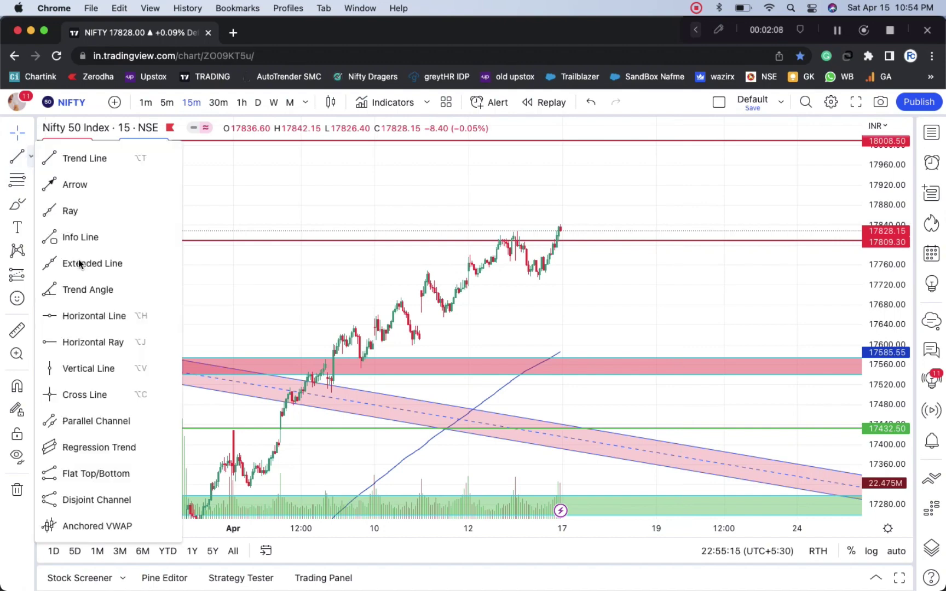
click(87, 421)
click(331, 392)
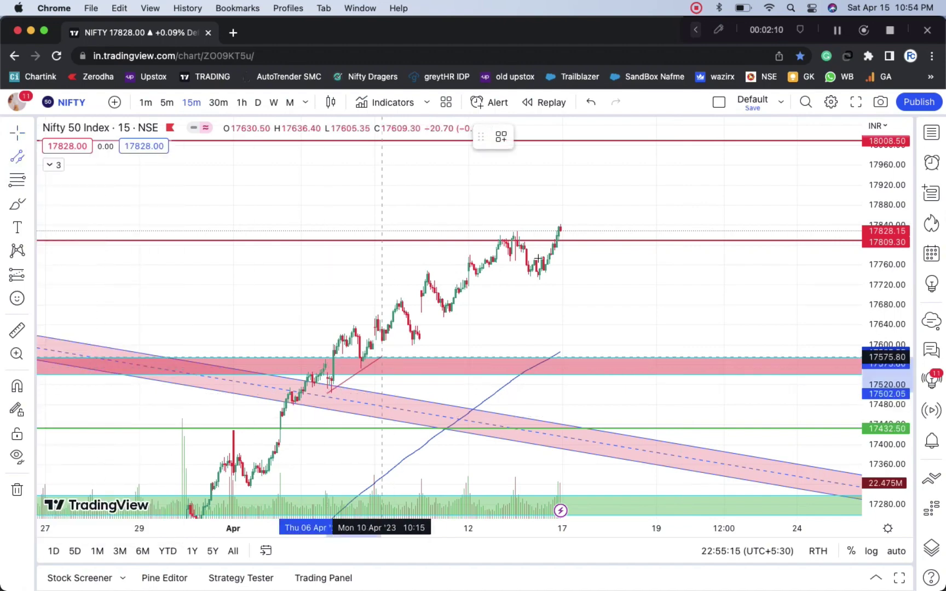
click(638, 228)
click(633, 217)
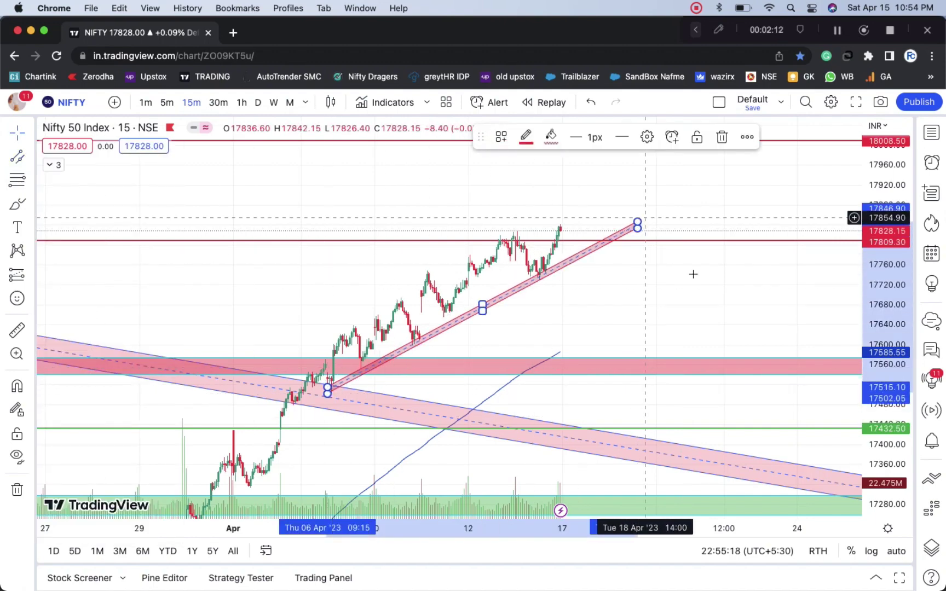
- Brush a falling path from the peak into the red zone, then delete it
click(17, 204)
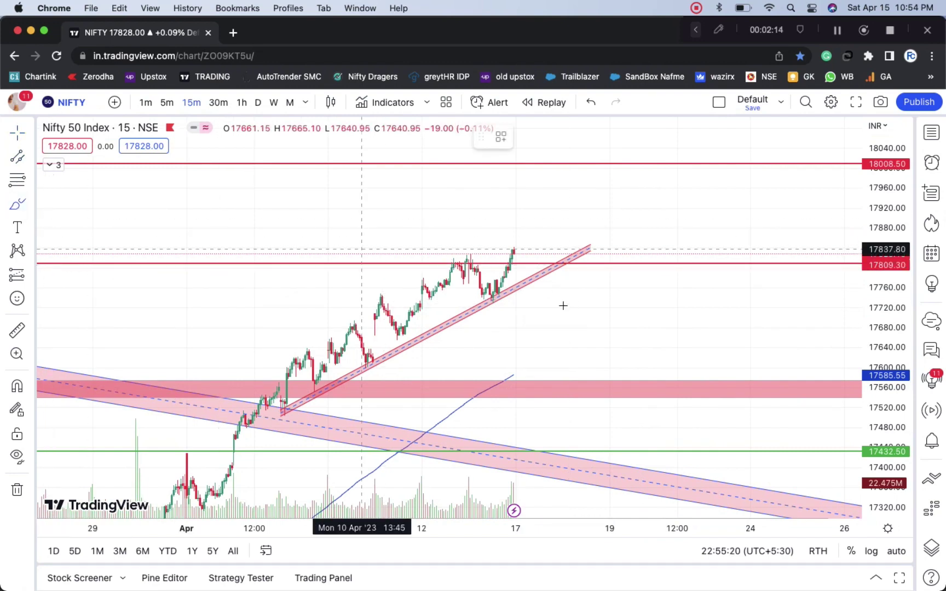
mouse_move(512, 247)
mouse_down()
mouse_move(565, 399)
mouse_move(553, 387)
mouse_move(570, 401)
mouse_move(572, 385)
mouse_up()
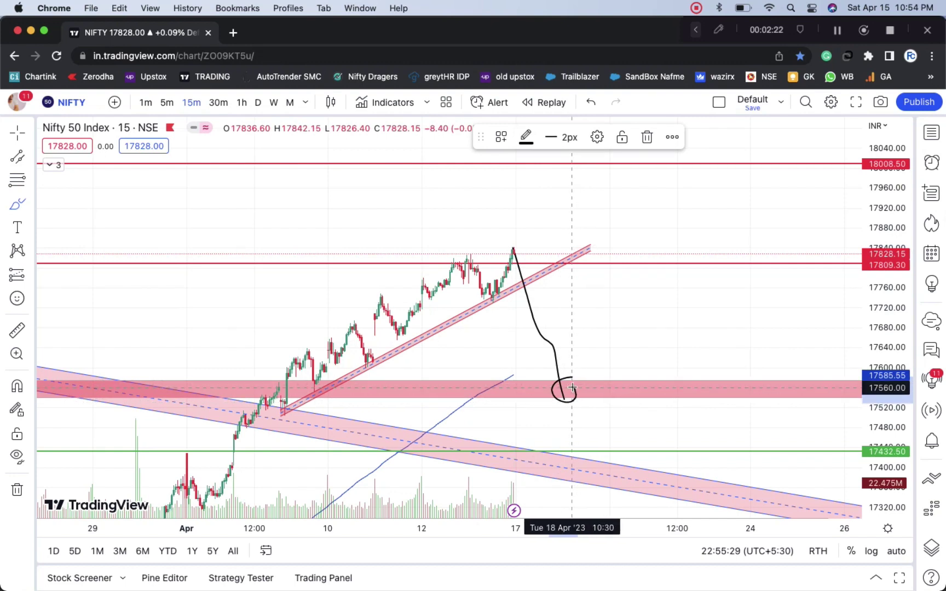
mouse_move(556, 387)
mouse_down()
mouse_move(570, 422)
mouse_move(606, 370)
mouse_move(630, 436)
mouse_move(668, 446)
mouse_move(683, 478)
mouse_up()
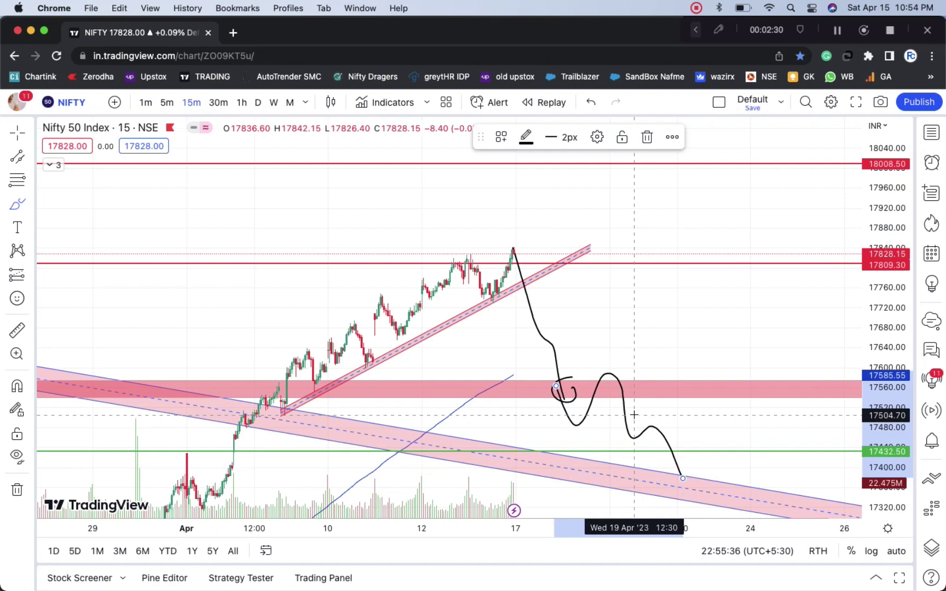
click(644, 138)
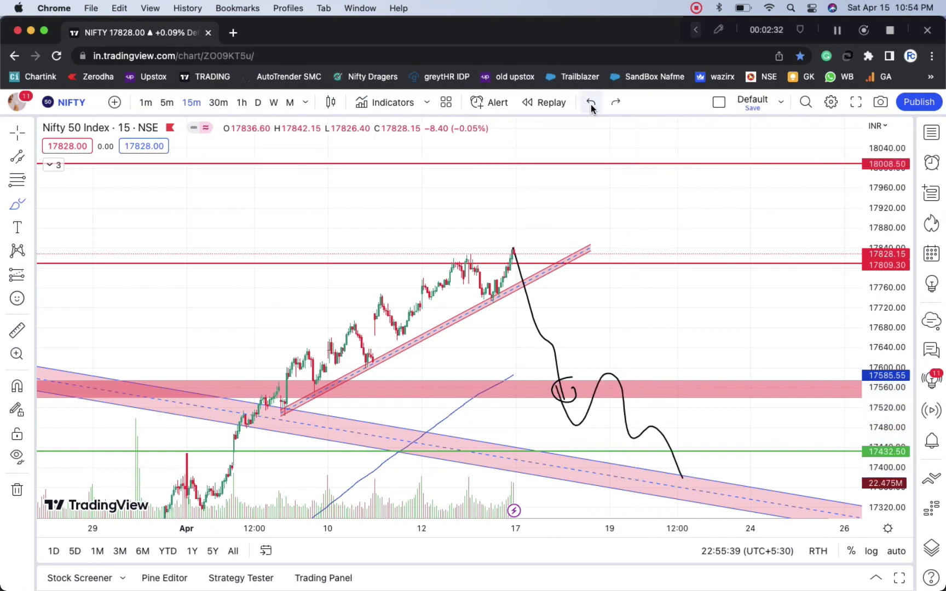
- Brush support lines near 17740 under the recent lows and a drop from the peak below them
click(10, 142)
scroll(574, 342, up, 3)
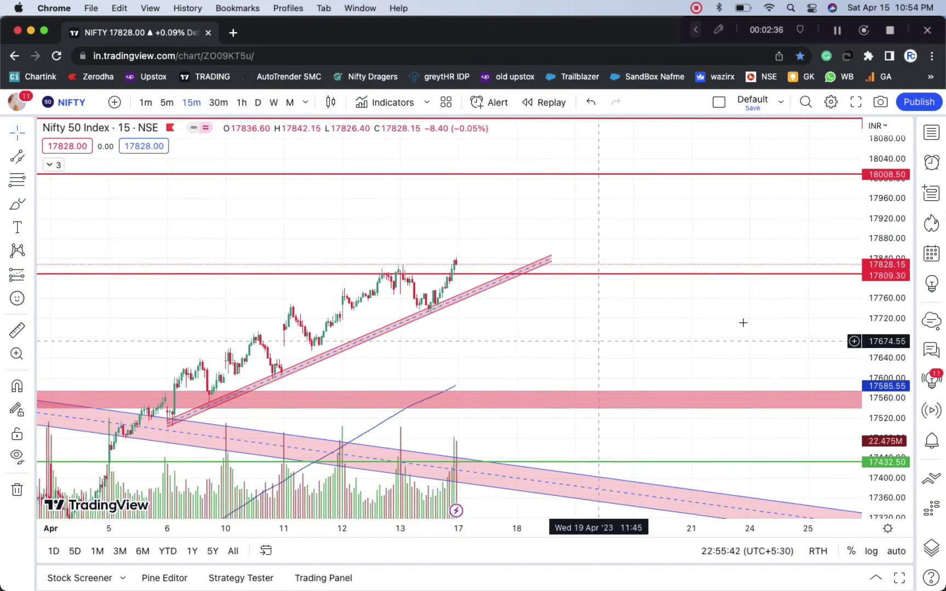
click(17, 204)
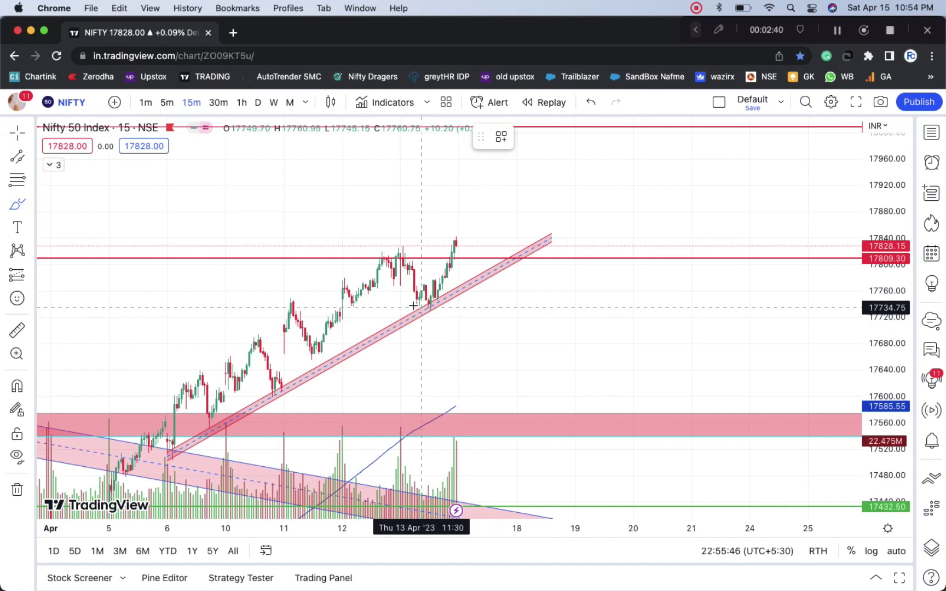
mouse_move(413, 306)
mouse_down()
mouse_move(581, 305)
mouse_move(413, 301)
mouse_move(573, 297)
mouse_up()
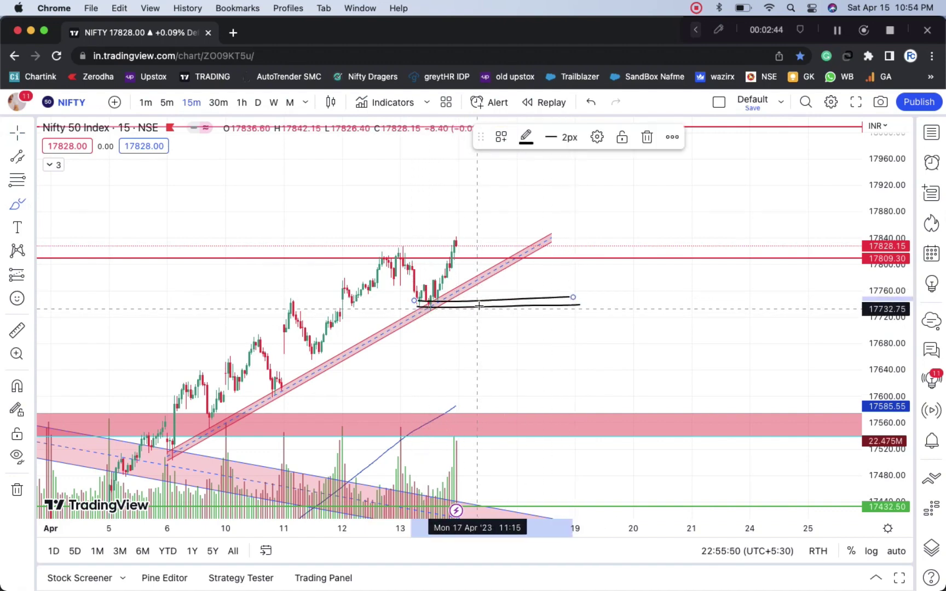
drag(455, 241, 514, 339)
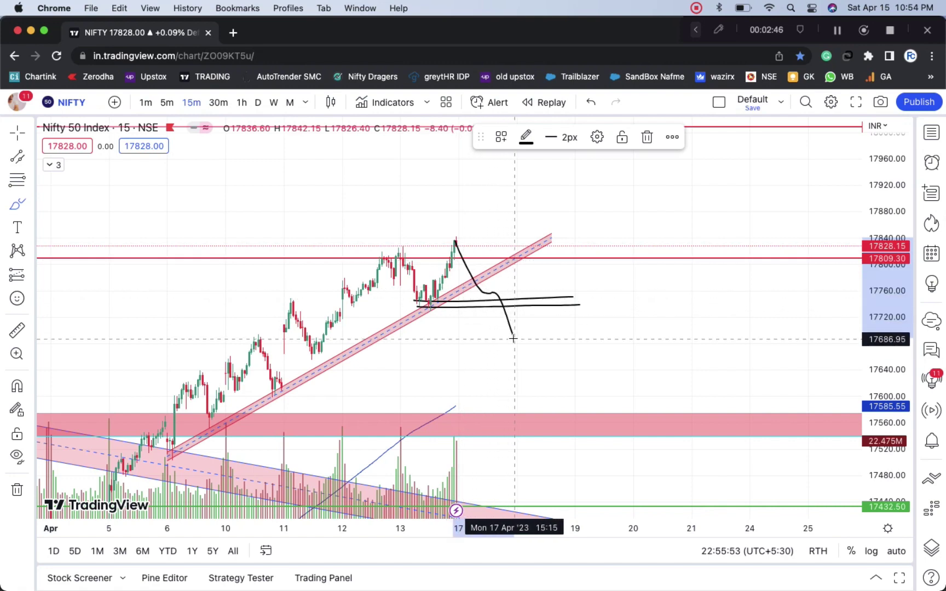
mouse_move(503, 296)
mouse_down()
mouse_move(509, 349)
mouse_move(522, 332)
mouse_move(547, 329)
mouse_move(587, 408)
mouse_up()
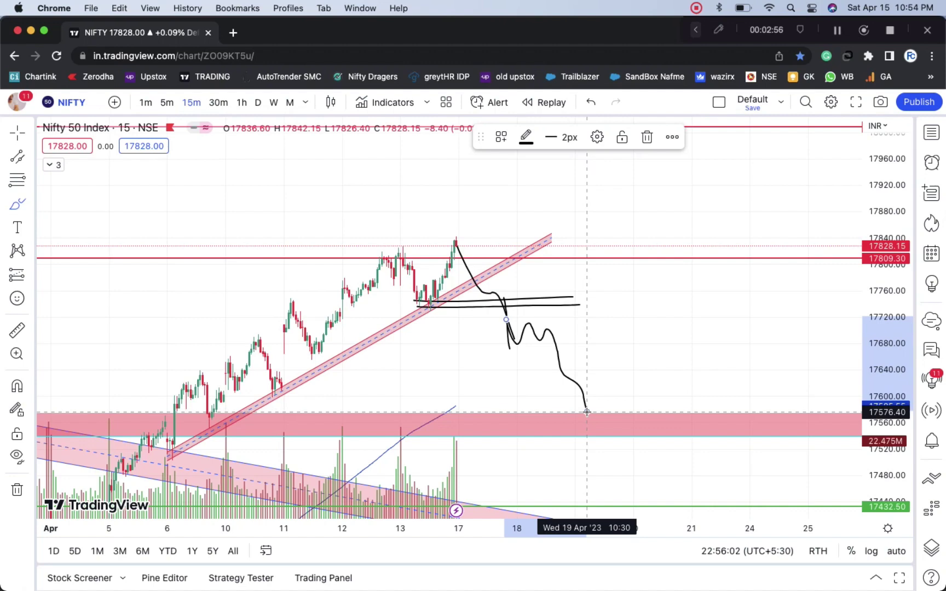
drag(586, 412, 587, 411)
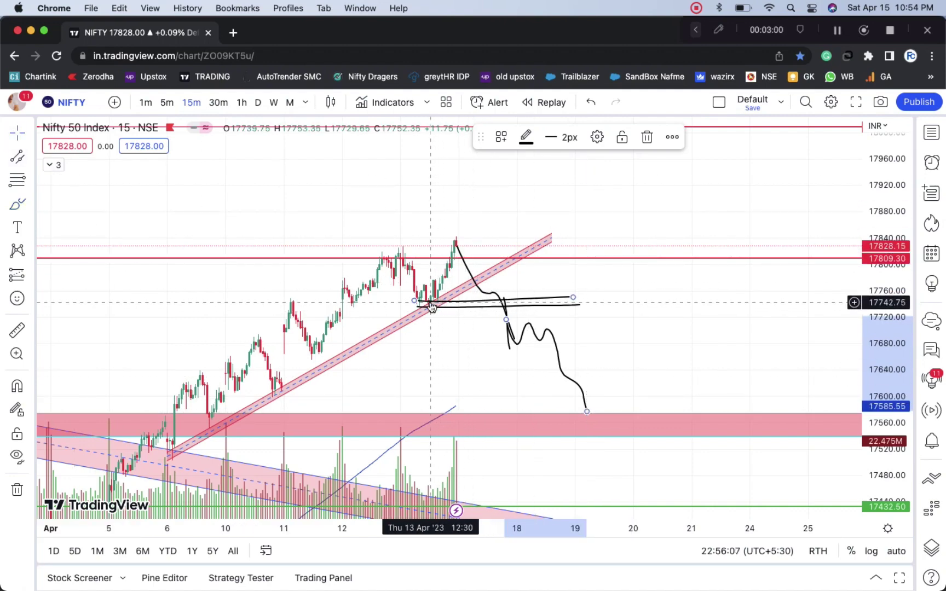
- Circle the 13 April trendline touch and retrace the bearish path into the 17585 zone
click(17, 204)
drag(414, 306, 432, 302)
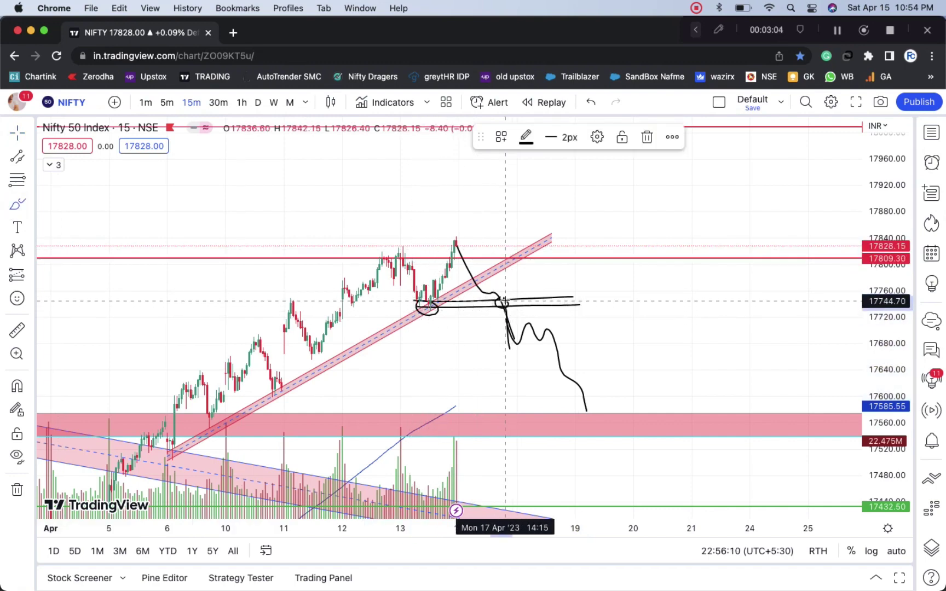
mouse_move(502, 312)
mouse_down()
mouse_move(531, 324)
mouse_move(559, 356)
mouse_move(584, 415)
mouse_up()
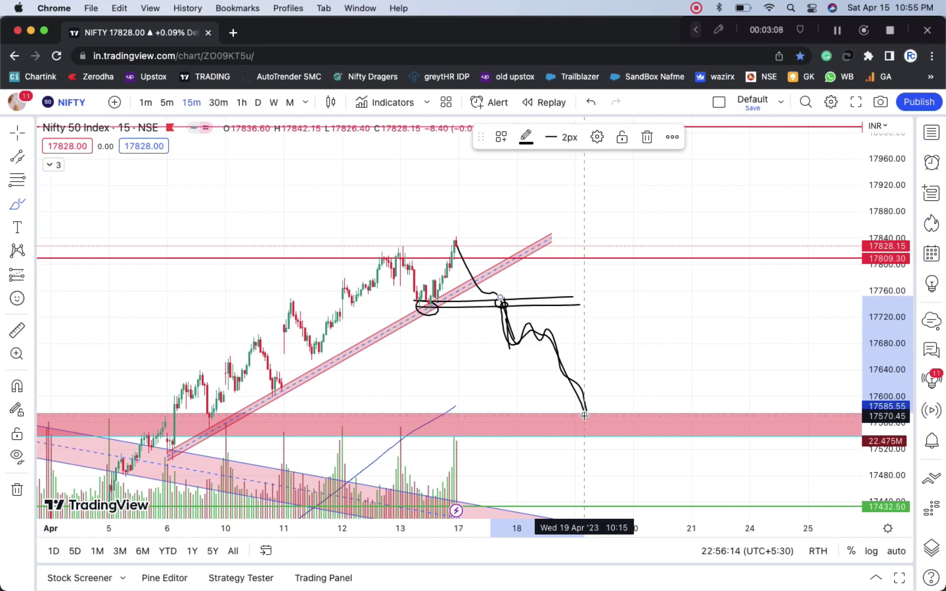
click(17, 133)
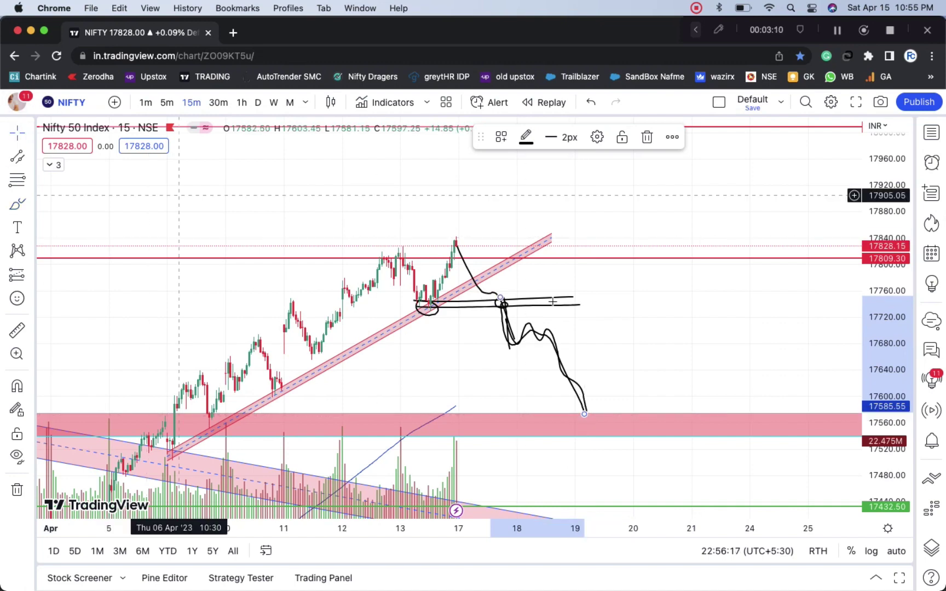
drag(546, 327, 494, 370)
click(17, 203)
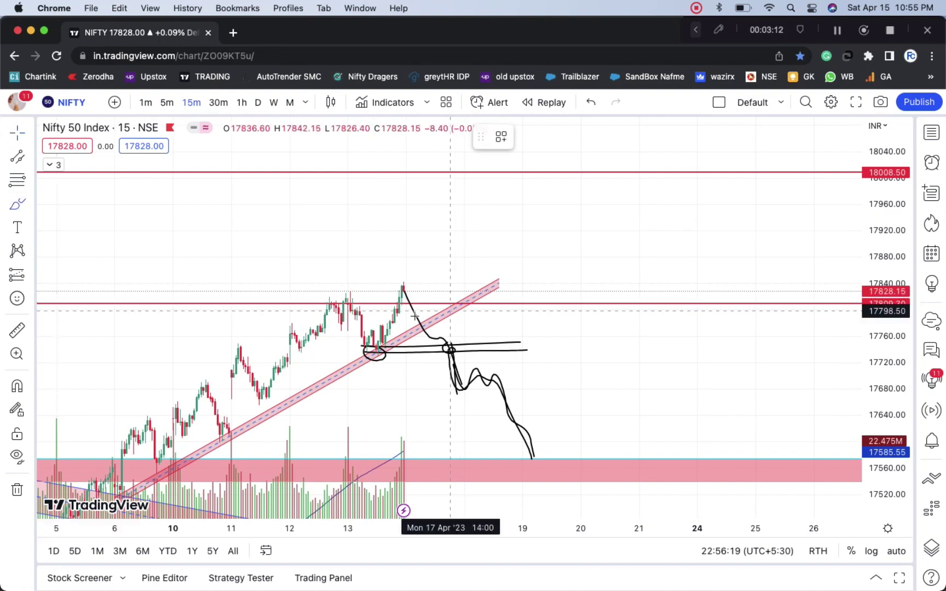
- Brush a wavy sideways path between top and bottom range lines, breaking out toward 18008.50
drag(398, 280, 432, 333)
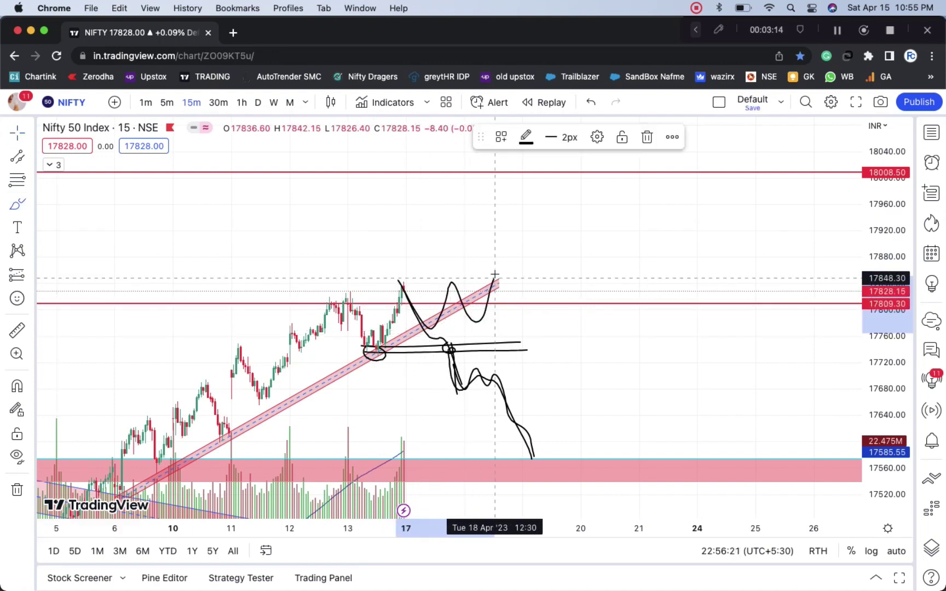
drag(494, 275, 518, 315)
drag(408, 275, 524, 267)
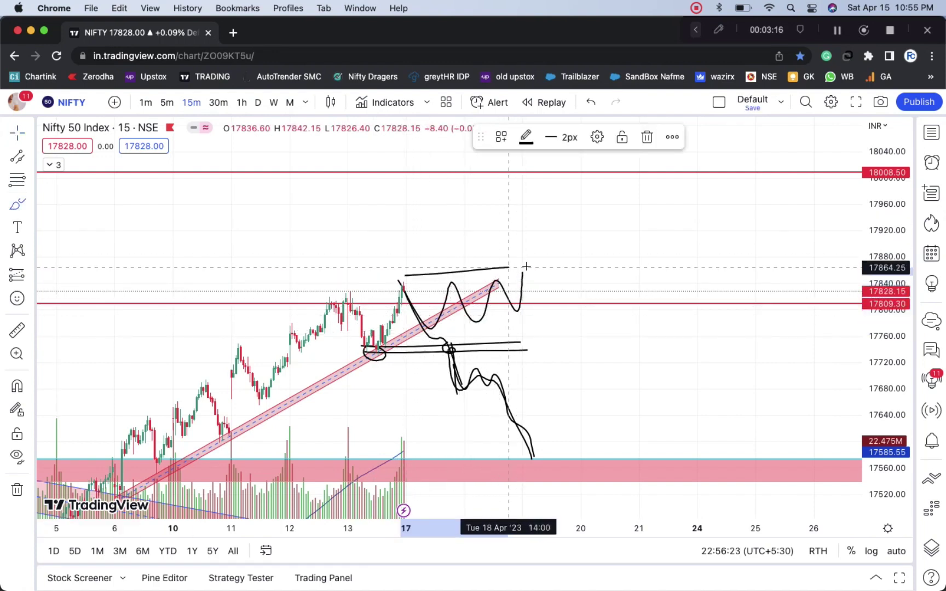
drag(426, 335, 530, 321)
drag(521, 276, 524, 179)
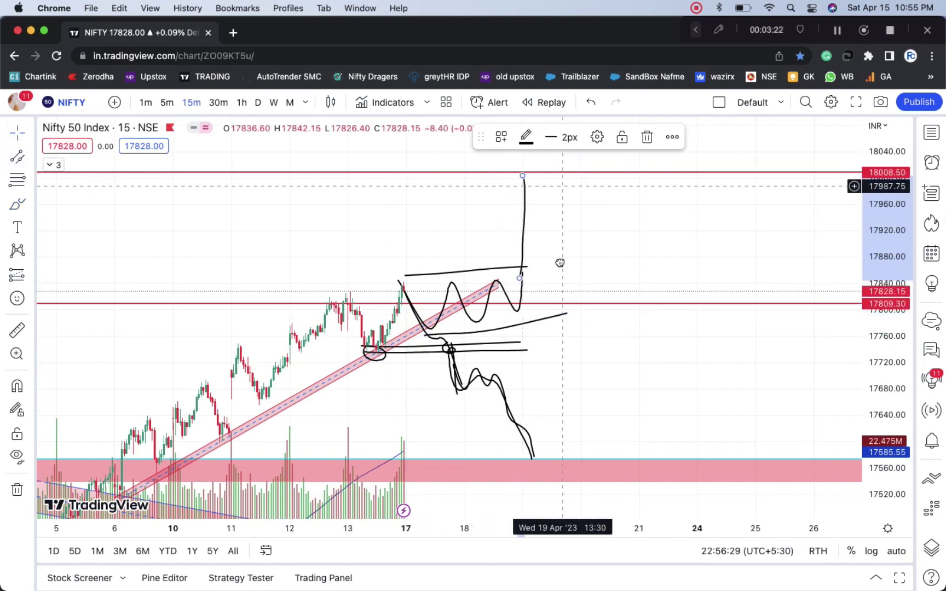
- Add another upward stroke near 18008.50, then remove it
scroll(522, 189, up, 3)
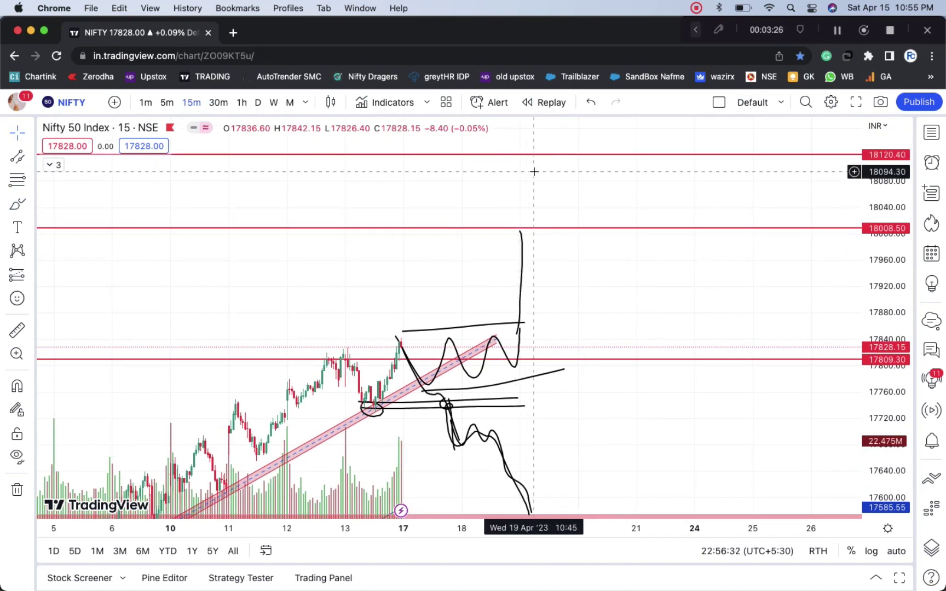
drag(556, 265, 510, 235)
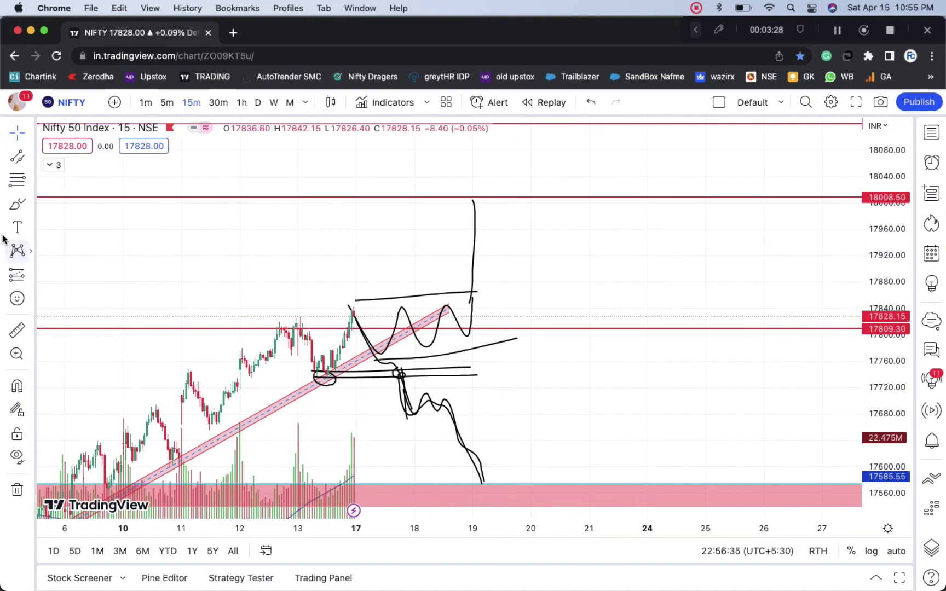
click(6, 205)
drag(401, 251, 409, 189)
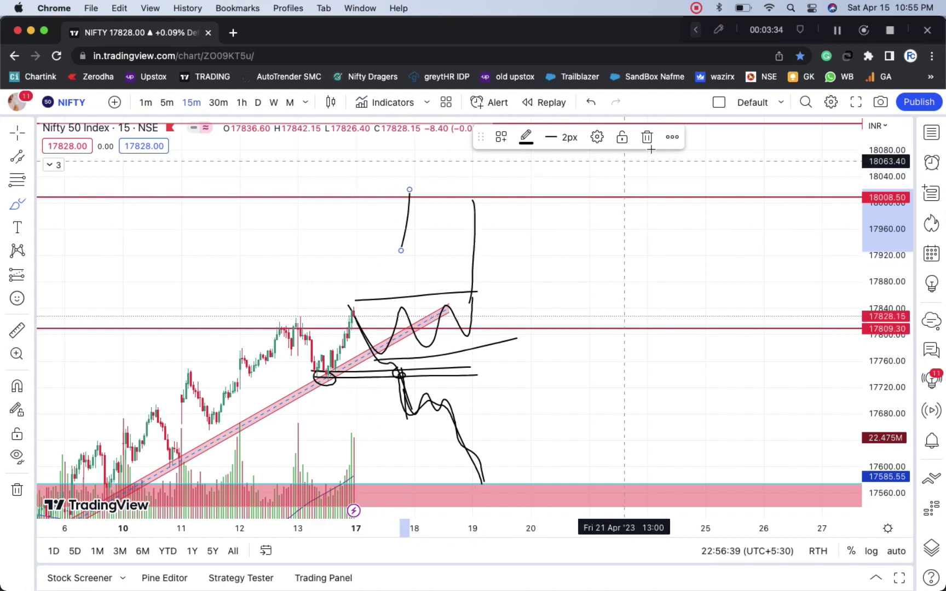
click(593, 103)
- Undo three bullish strokes and sketch a compact range with a short breakout at the peak
click(599, 105)
click(598, 104)
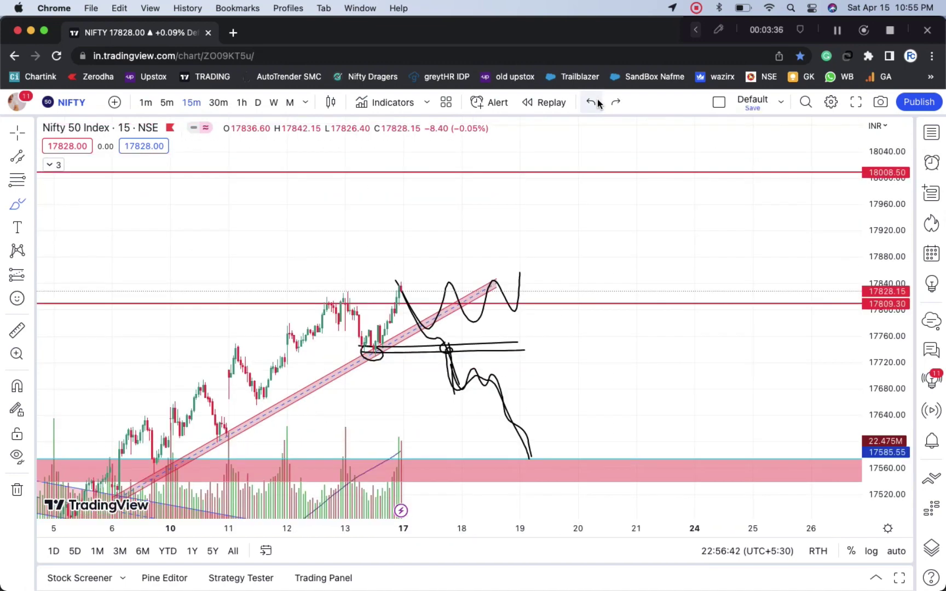
click(598, 104)
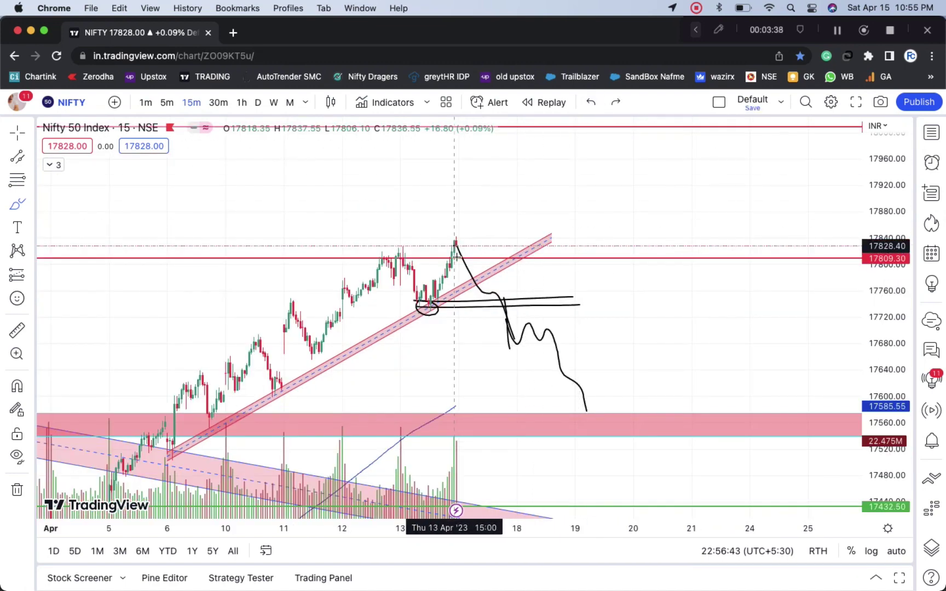
mouse_move(459, 246)
mouse_down()
mouse_move(528, 247)
mouse_move(541, 208)
mouse_move(550, 268)
mouse_move(513, 280)
mouse_up()
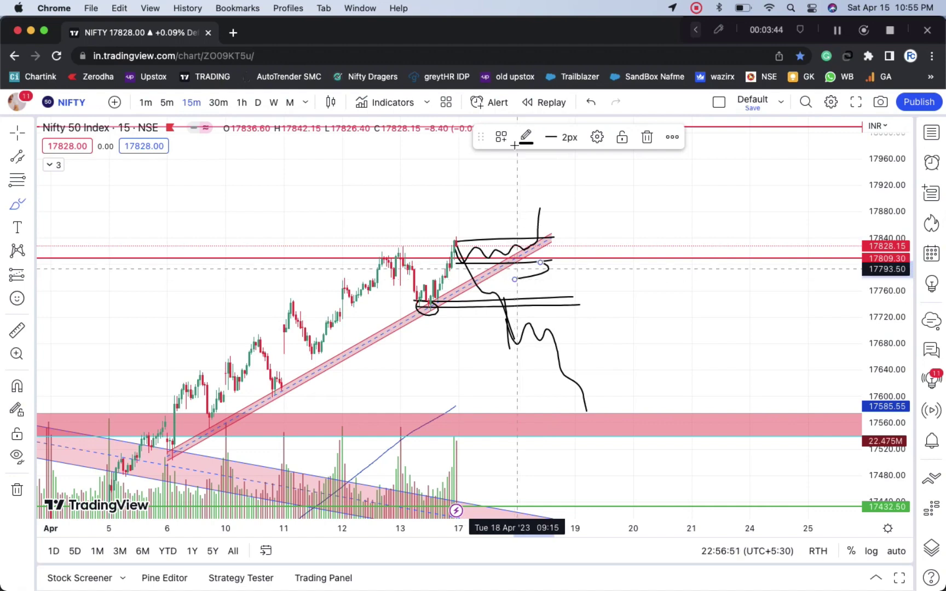
- Pan the chart to bring the red zone back into view
drag(602, 185, 568, 237)
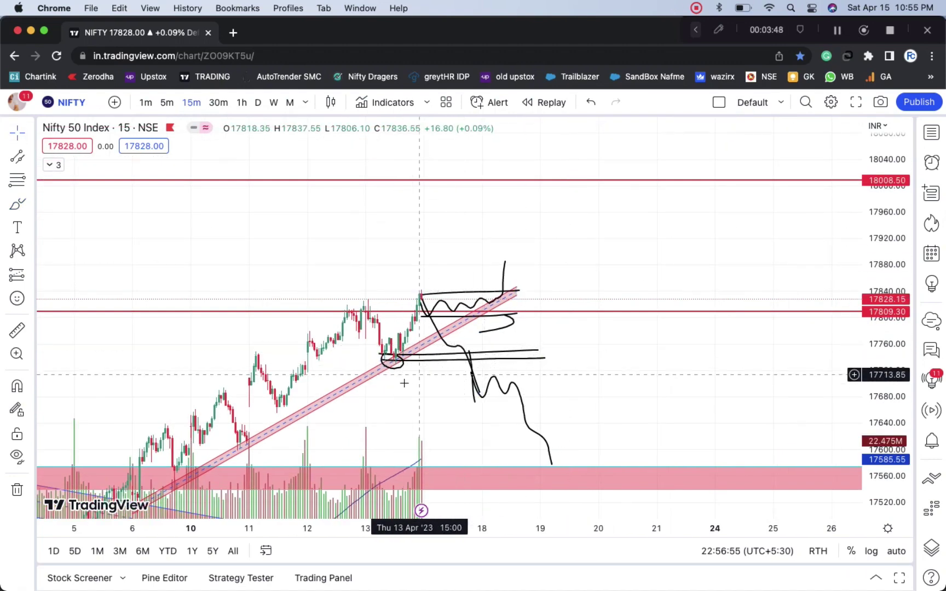
drag(401, 380, 406, 346)
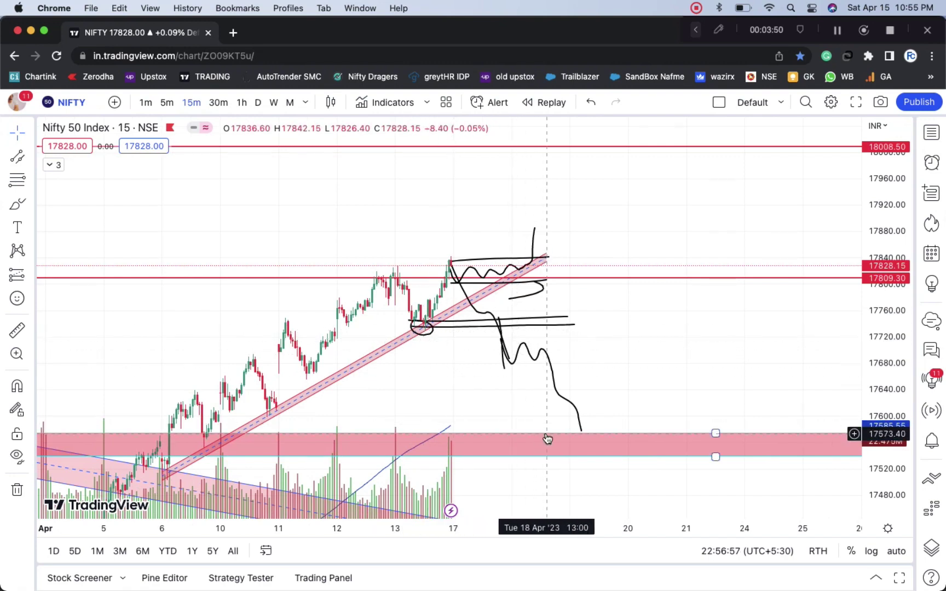
drag(659, 313, 567, 353)
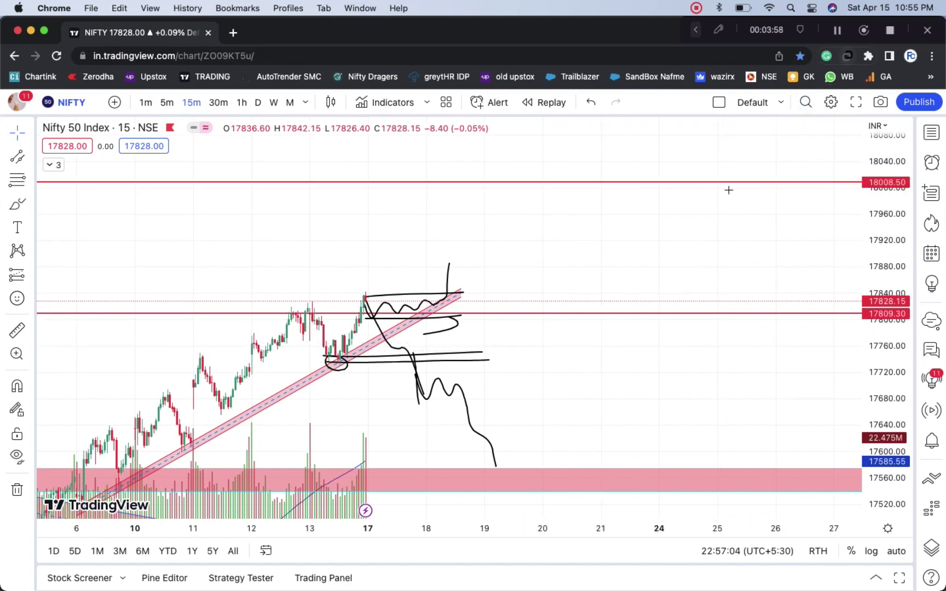
- Scroll the Nifty Bank daily chart left so bars from September onward are visible
scroll(507, 155, left, 5)
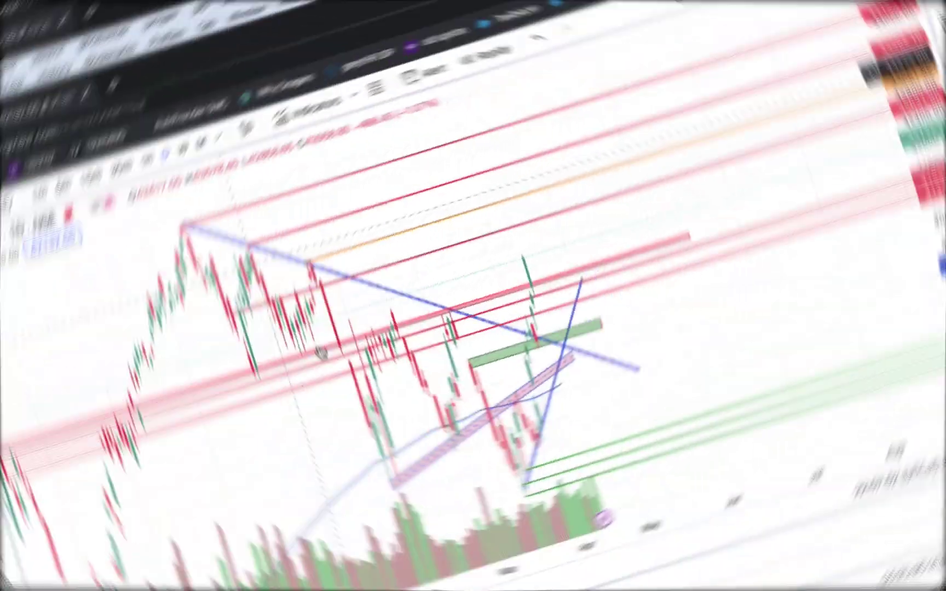
scroll(201, 370, left, 4)
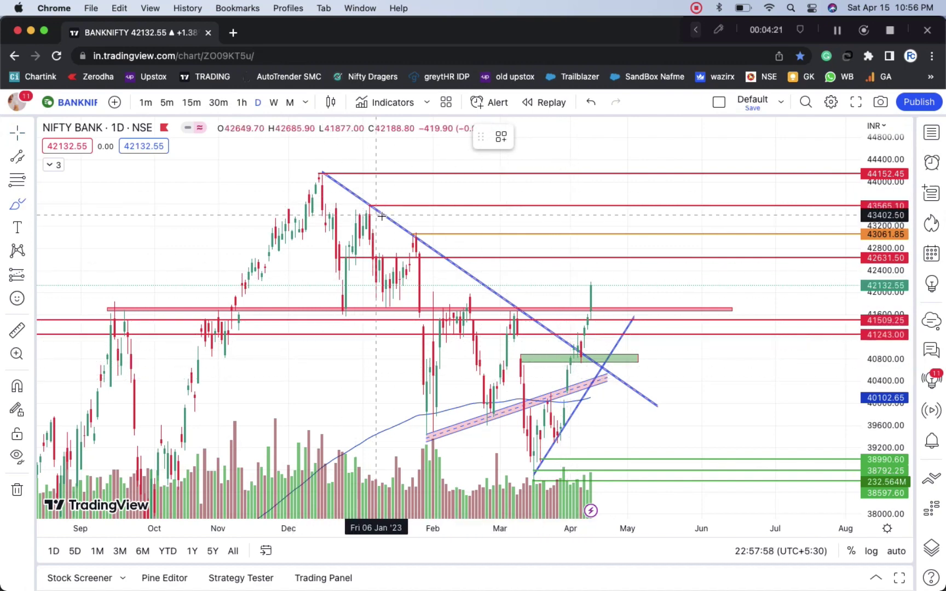
- Brush along the Bank Nifty downtrend line and loop the September, January, February and breakout touches near 41,600
drag(385, 218, 605, 374)
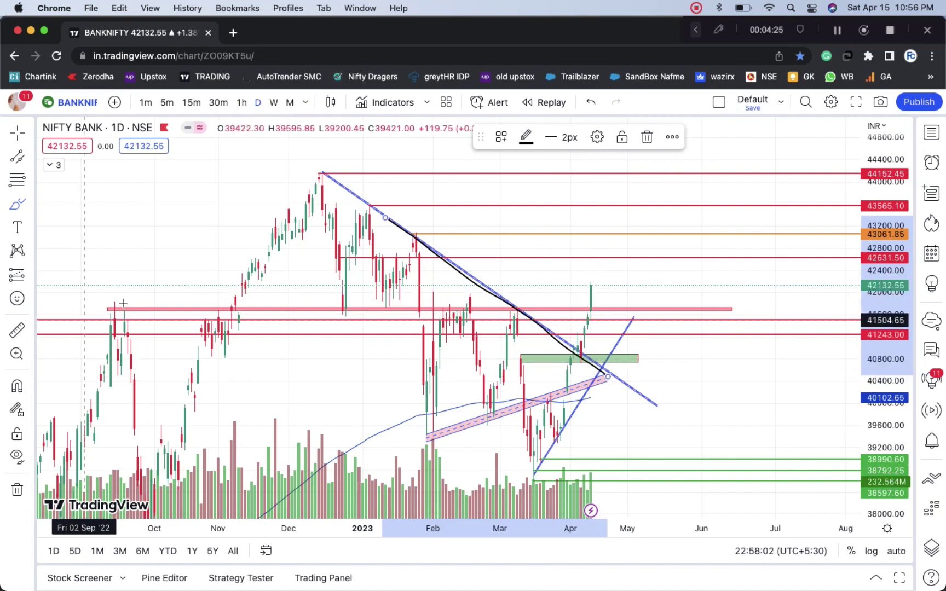
drag(110, 301, 121, 304)
mouse_move(215, 309)
mouse_down()
mouse_move(230, 308)
mouse_move(222, 310)
mouse_up()
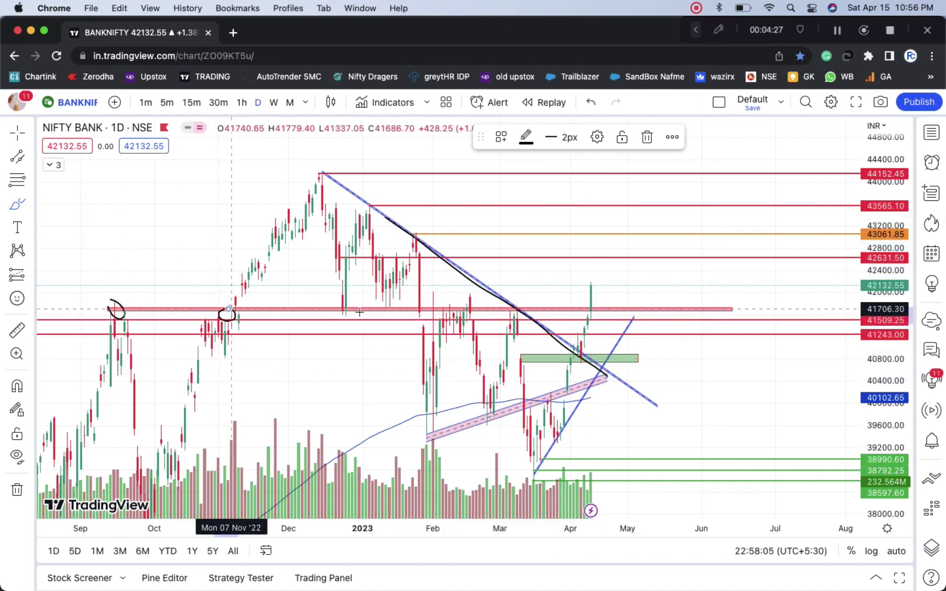
drag(340, 312, 360, 310)
drag(476, 308, 496, 308)
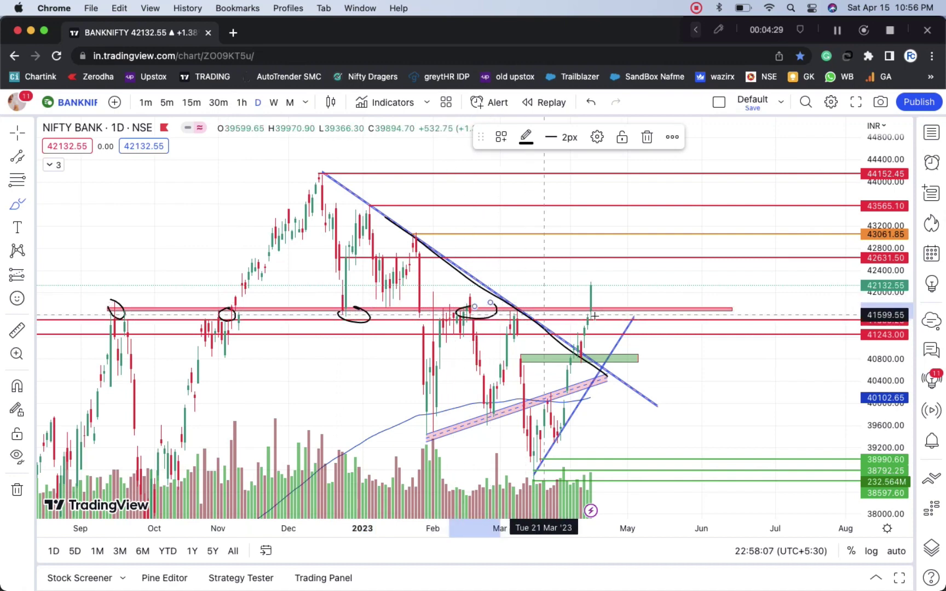
drag(588, 312, 604, 315)
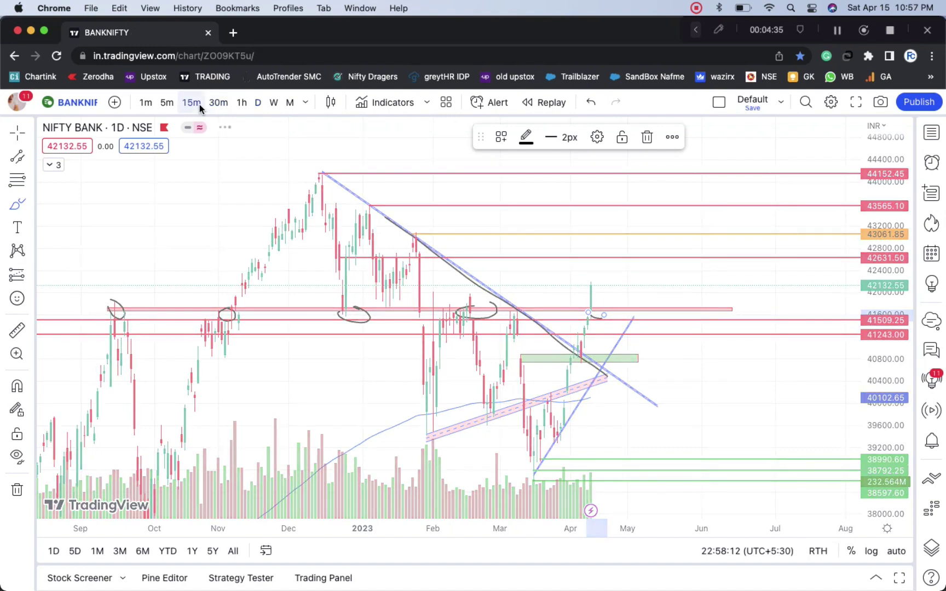
- Switch Bank Nifty to 15-minute candles and recolour the 41662.60–41735.30 zone from pink to green
click(199, 105)
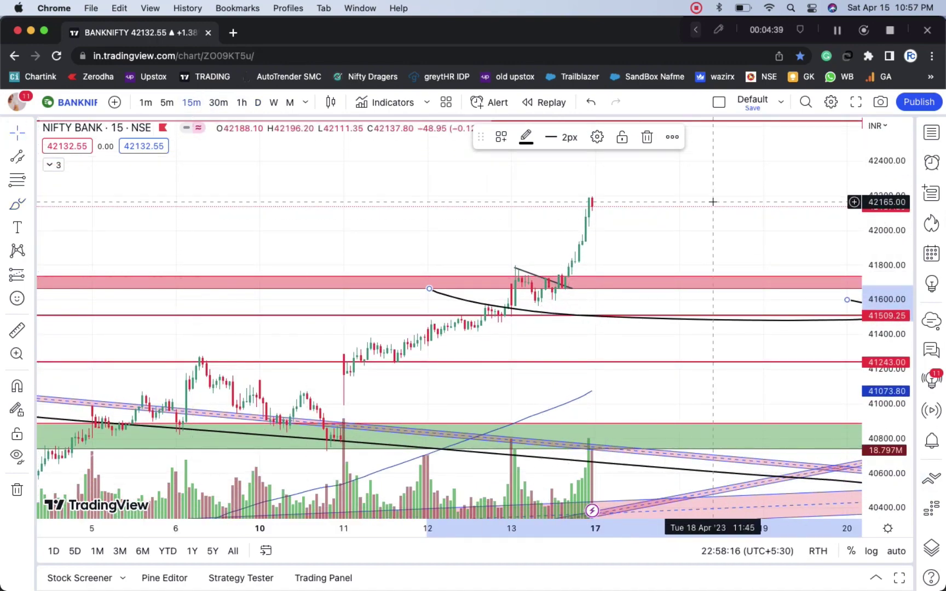
drag(670, 253, 565, 291)
click(557, 319)
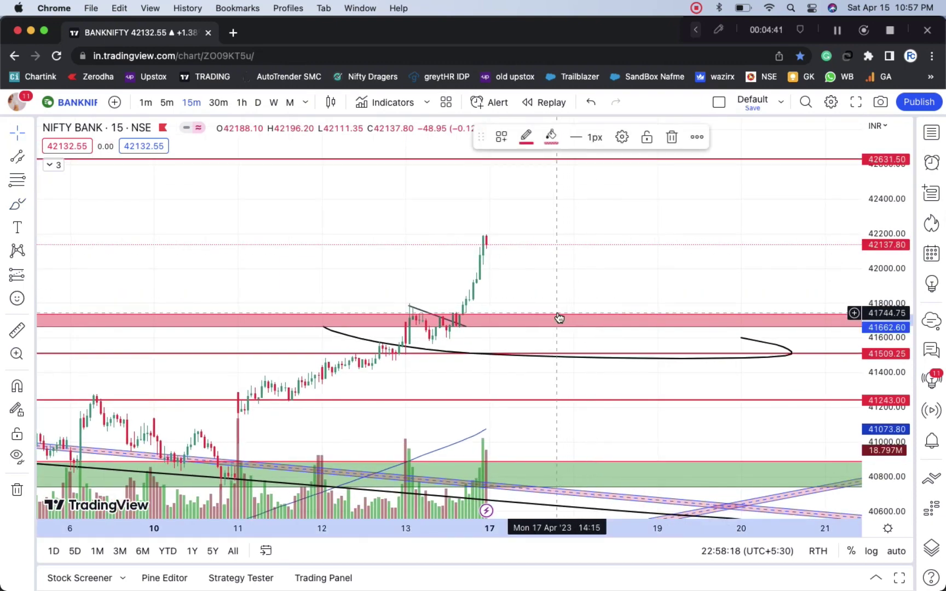
click(551, 136)
click(597, 262)
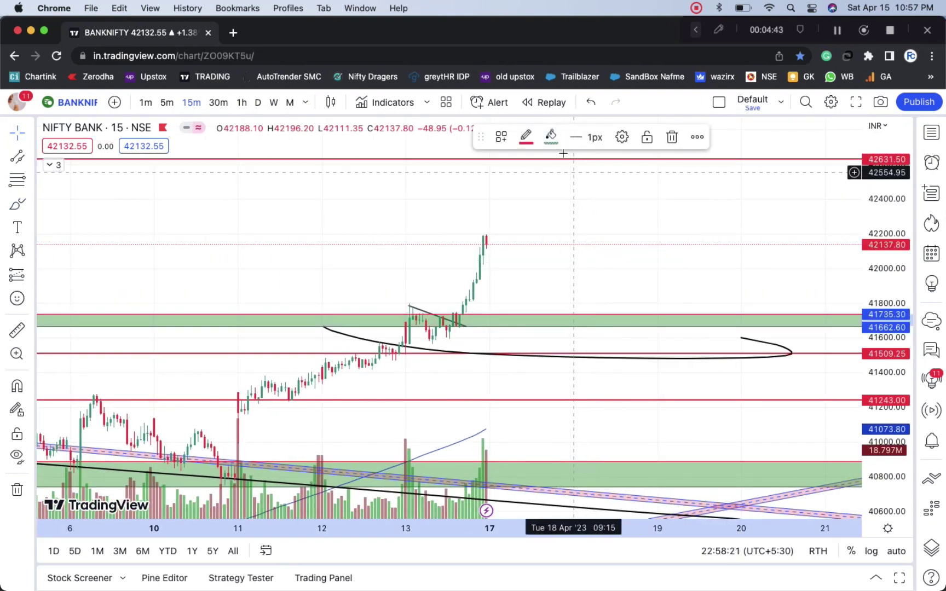
drag(539, 271, 521, 288)
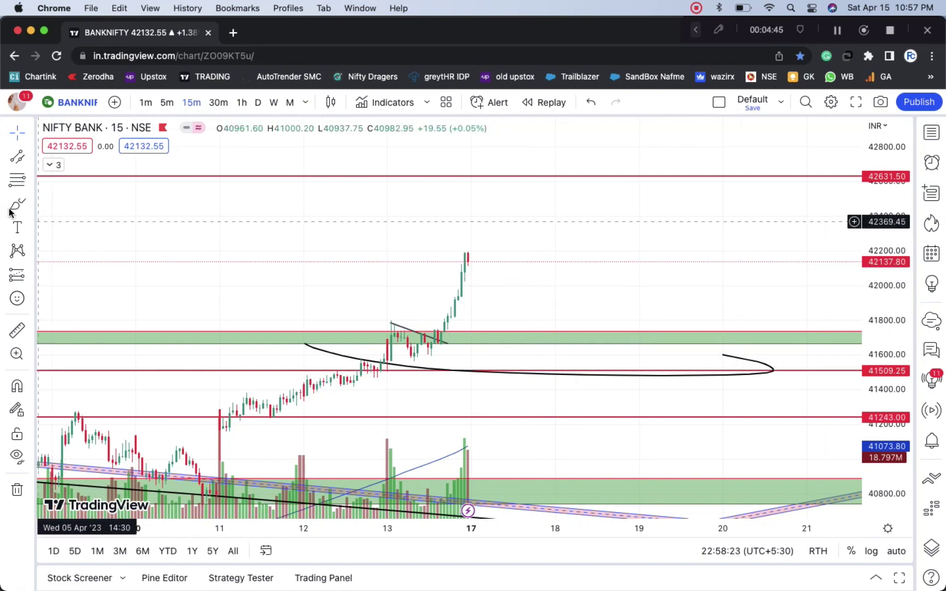
key(alt+b)
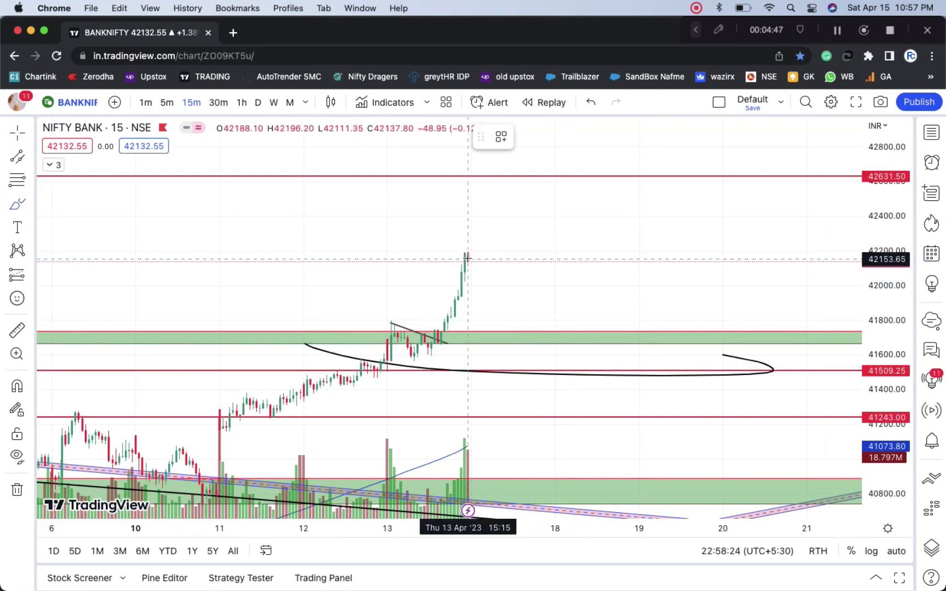
drag(468, 257, 489, 294)
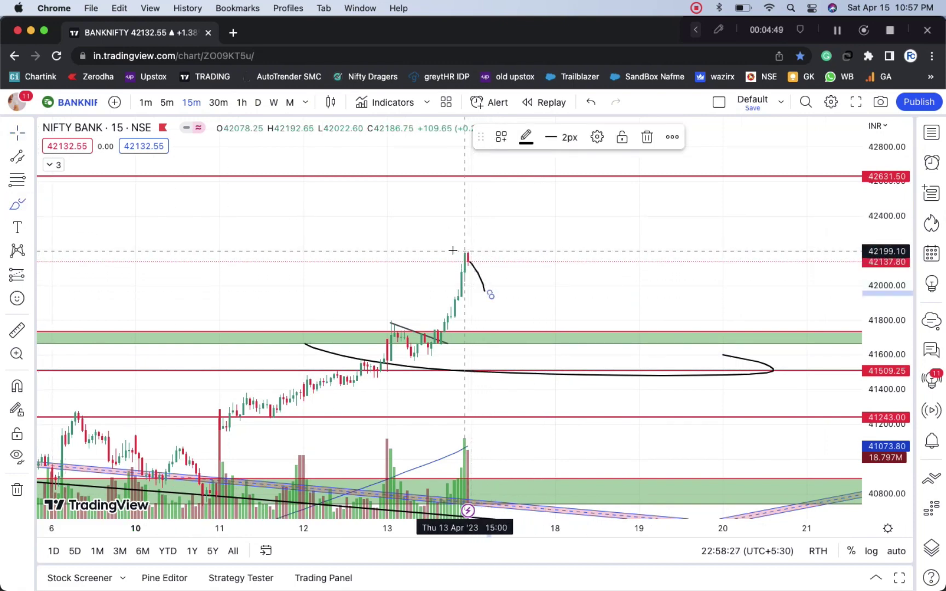
mouse_move(452, 250)
mouse_down()
mouse_move(508, 249)
mouse_move(508, 327)
mouse_up()
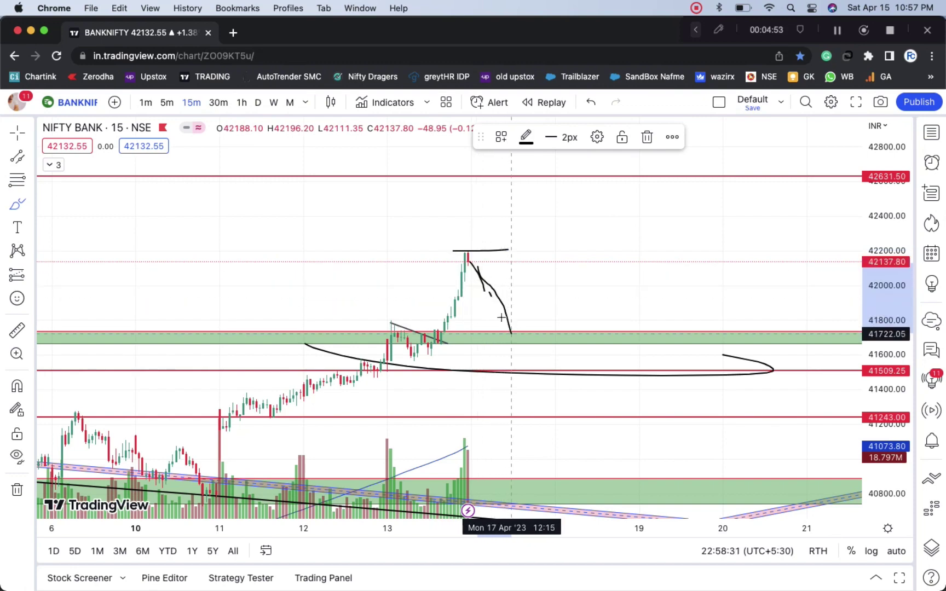
drag(461, 255, 462, 251)
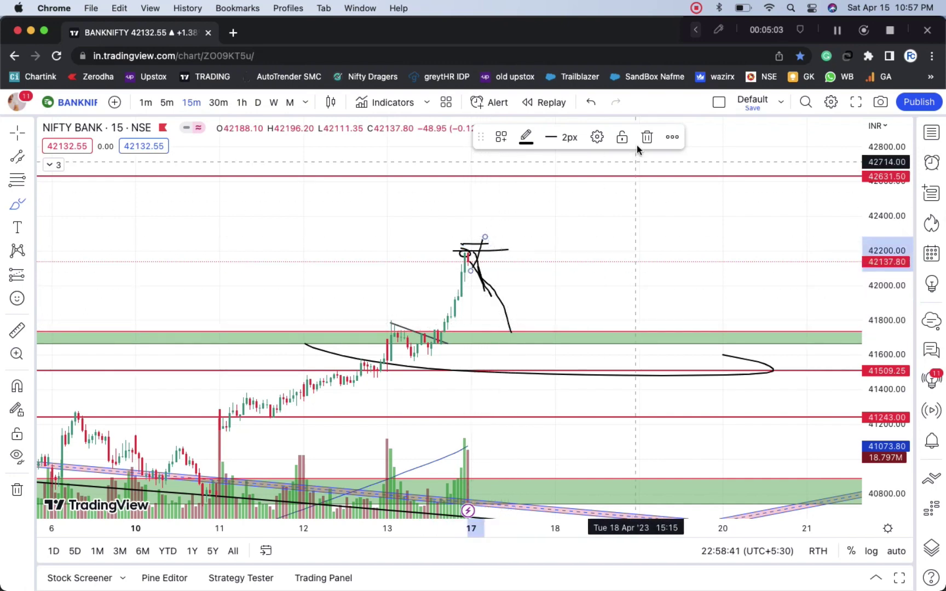
click(587, 103)
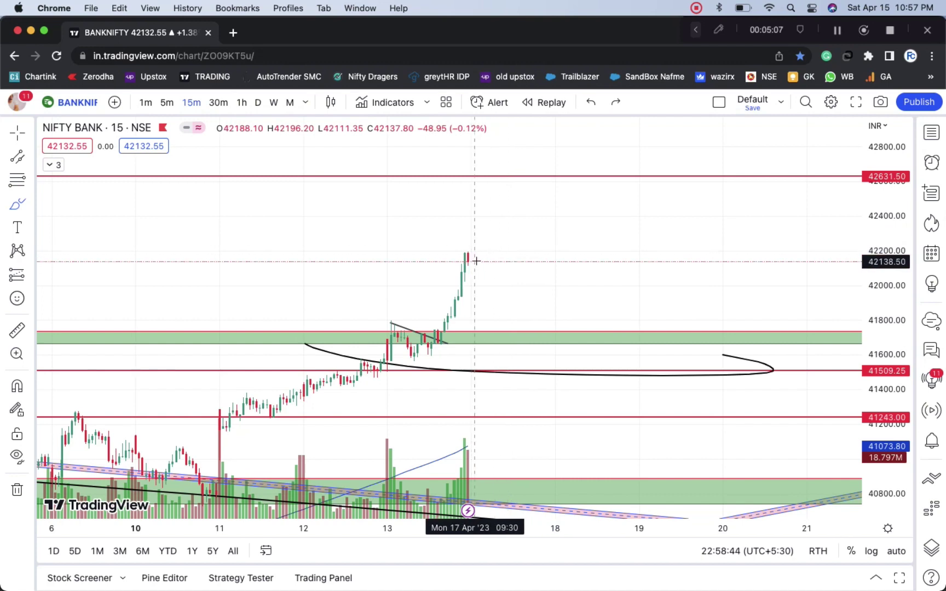
drag(475, 251, 489, 265)
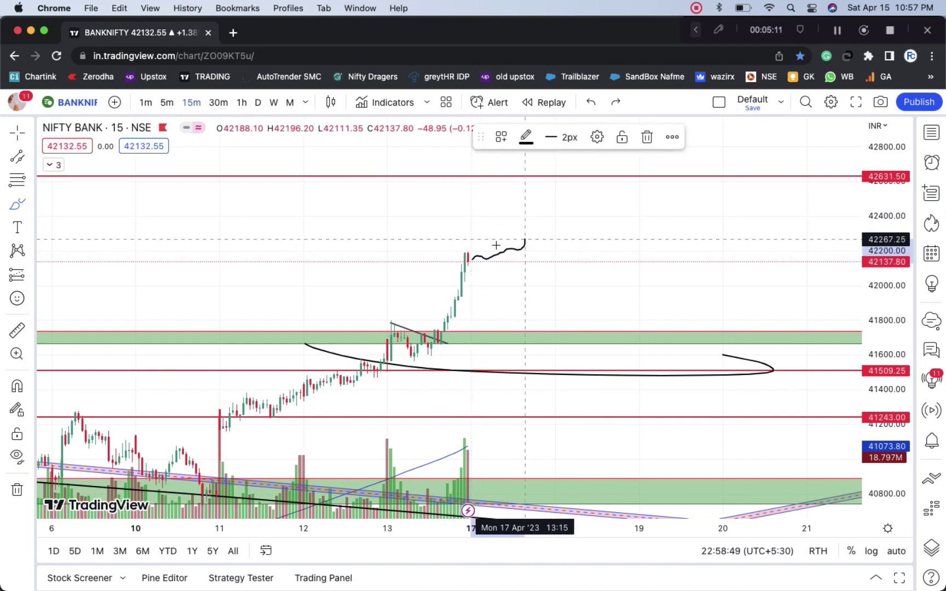
mouse_move(456, 250)
mouse_down()
mouse_move(539, 242)
mouse_move(538, 258)
mouse_move(537, 174)
mouse_up()
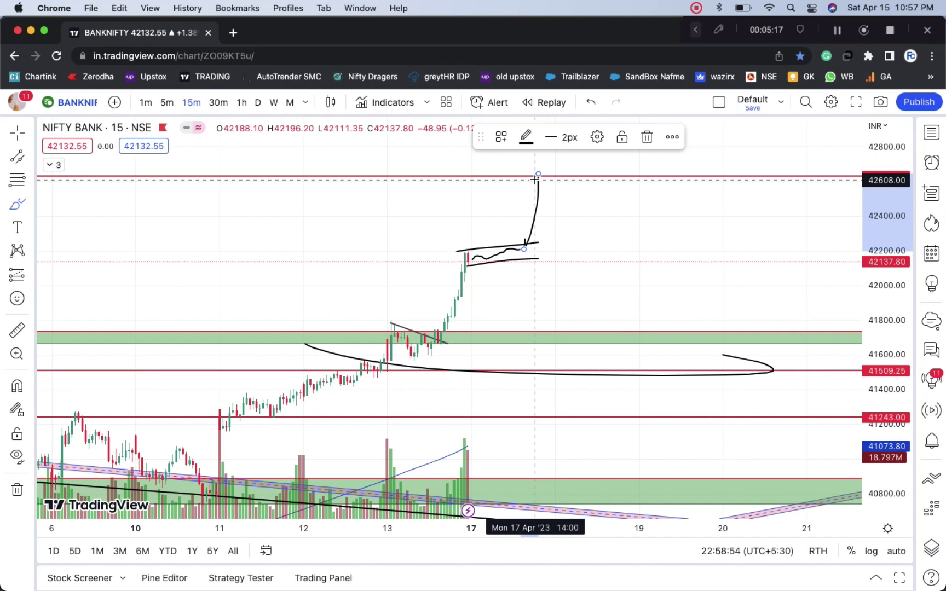
mouse_move(474, 256)
mouse_down()
mouse_move(523, 249)
mouse_move(549, 169)
mouse_up()
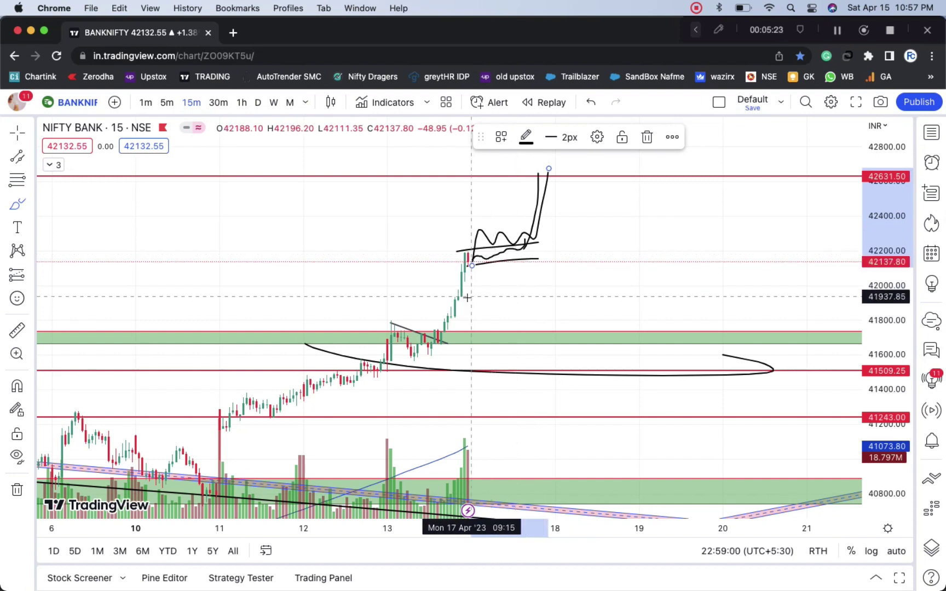
drag(471, 300, 475, 348)
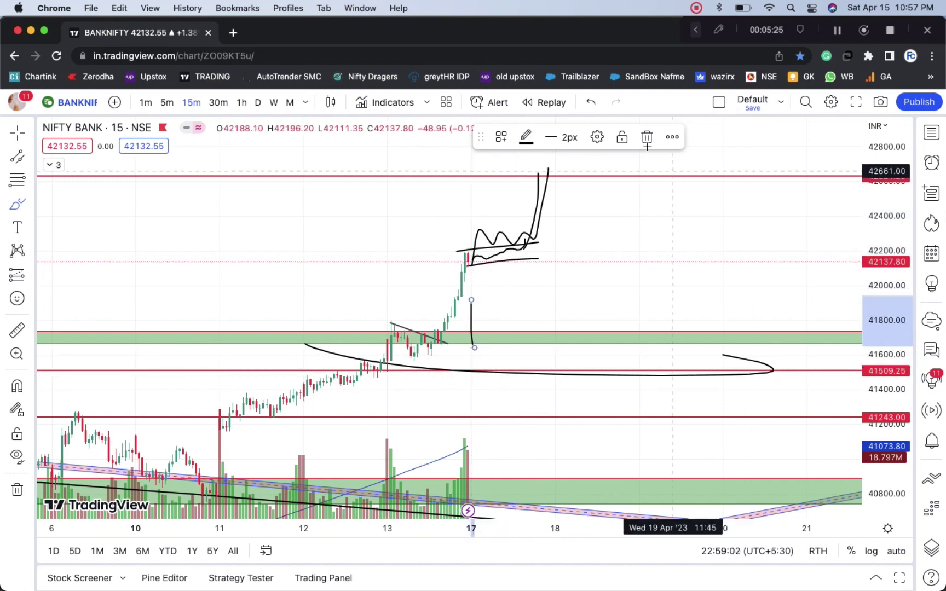
click(591, 102)
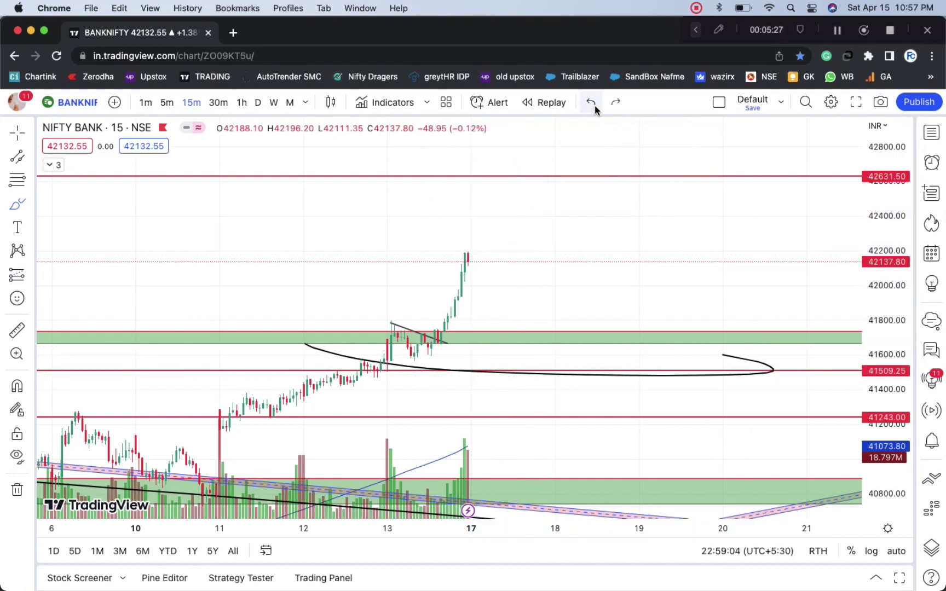
- Remove the leftover flag projection strokes and the old long black curve
click(591, 102)
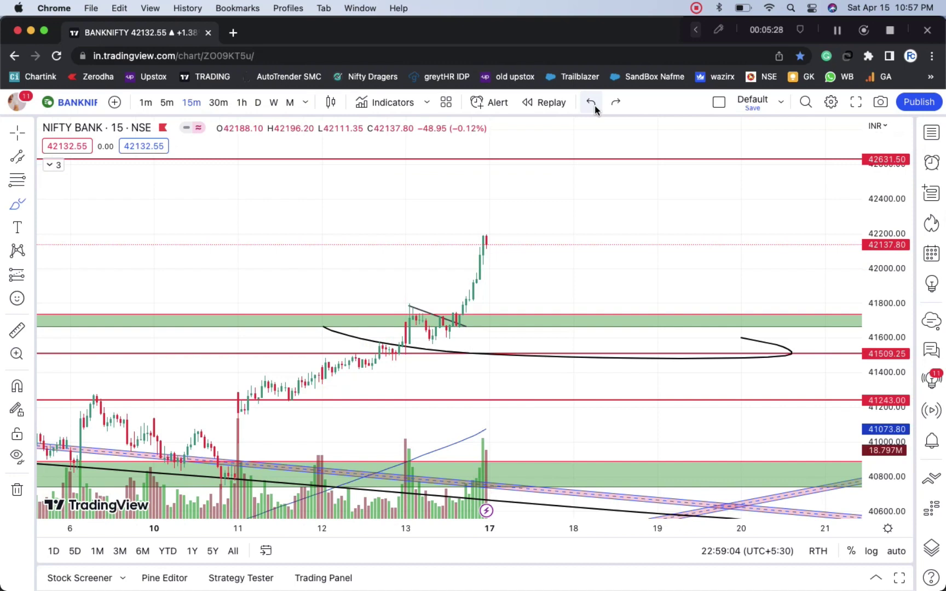
click(358, 341)
key(Delete)
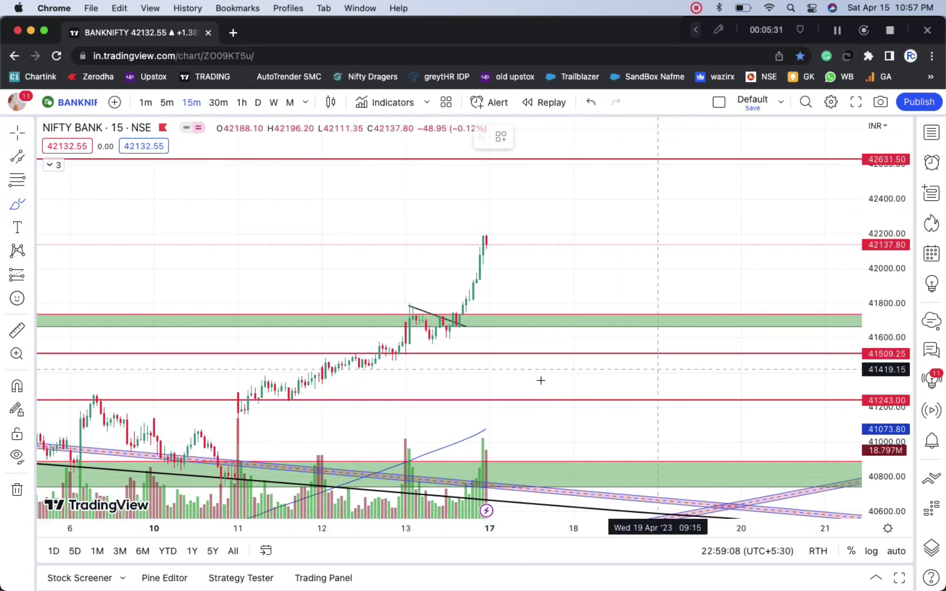
- Brush range top and bottom lines around the green zone, plus a breakout wave toward 42280
mouse_move(399, 353)
mouse_down()
mouse_move(549, 343)
mouse_move(732, 346)
mouse_up()
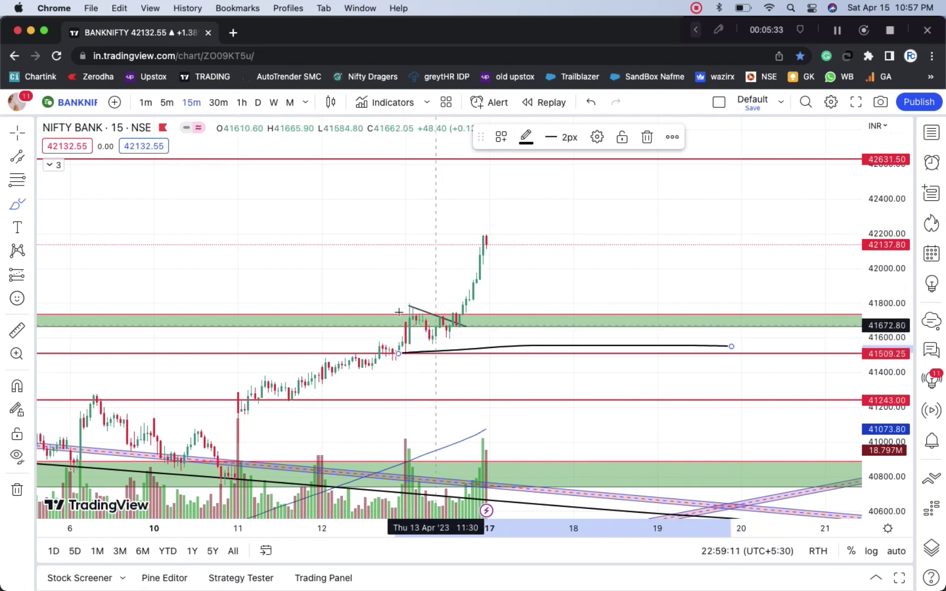
drag(399, 312, 699, 311)
mouse_move(458, 316)
mouse_down()
mouse_move(585, 322)
mouse_move(629, 219)
mouse_up()
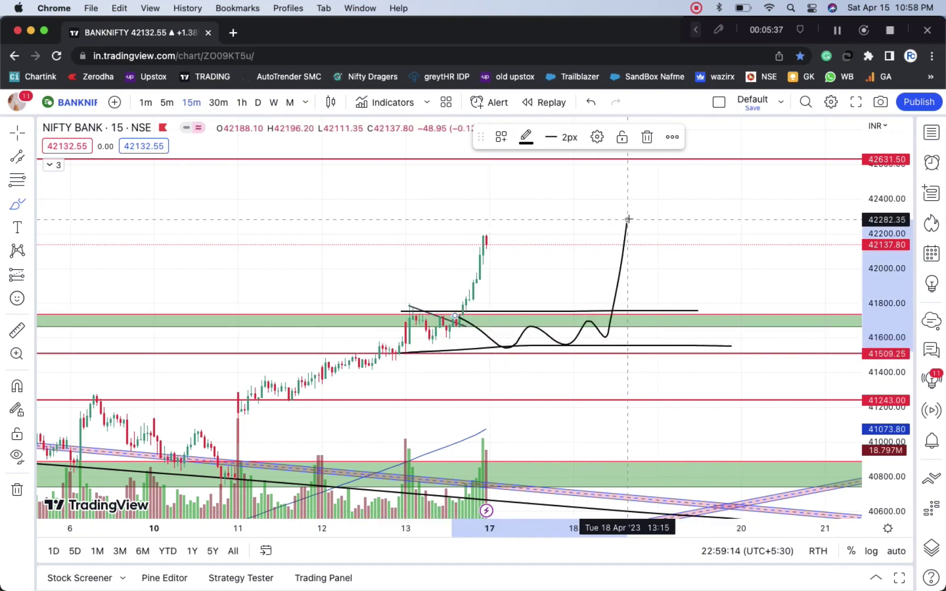
drag(629, 219, 629, 219)
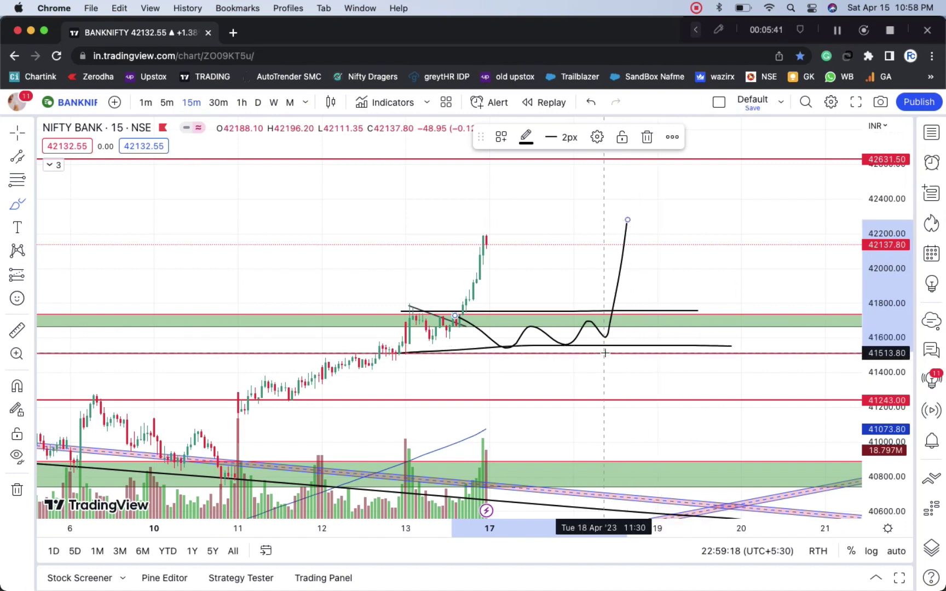
- Sketch a bearish breakdown path falling through 41509.25 toward 41243
drag(606, 353, 607, 380)
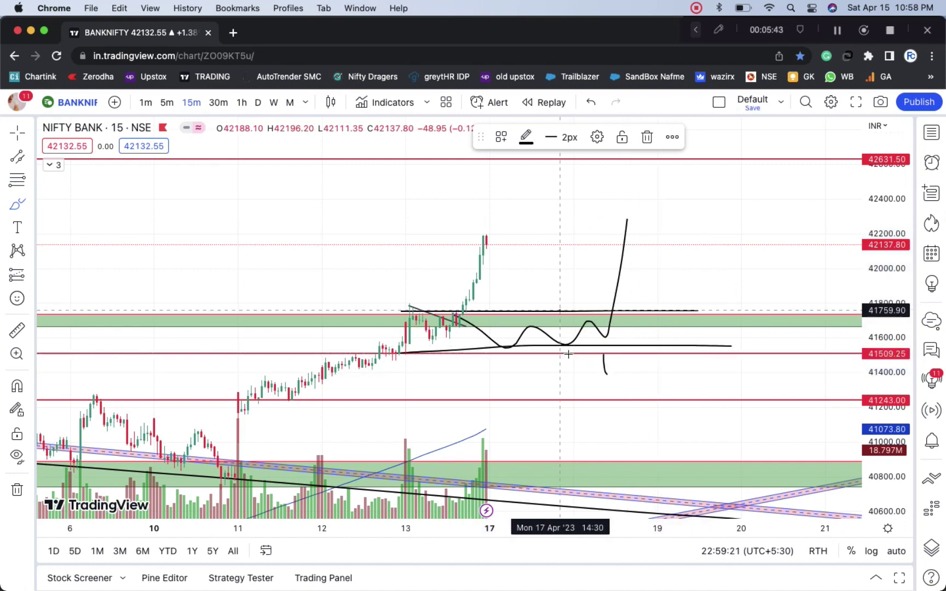
mouse_move(561, 315)
mouse_down()
mouse_move(597, 345)
mouse_move(611, 386)
mouse_move(641, 386)
mouse_move(681, 427)
mouse_up()
drag(610, 422, 500, 303)
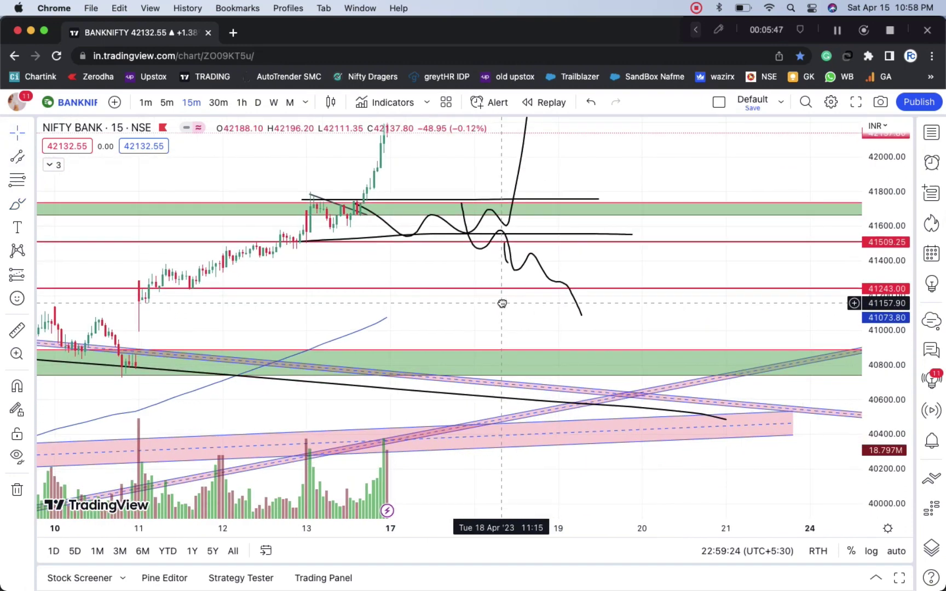
drag(582, 355, 636, 414)
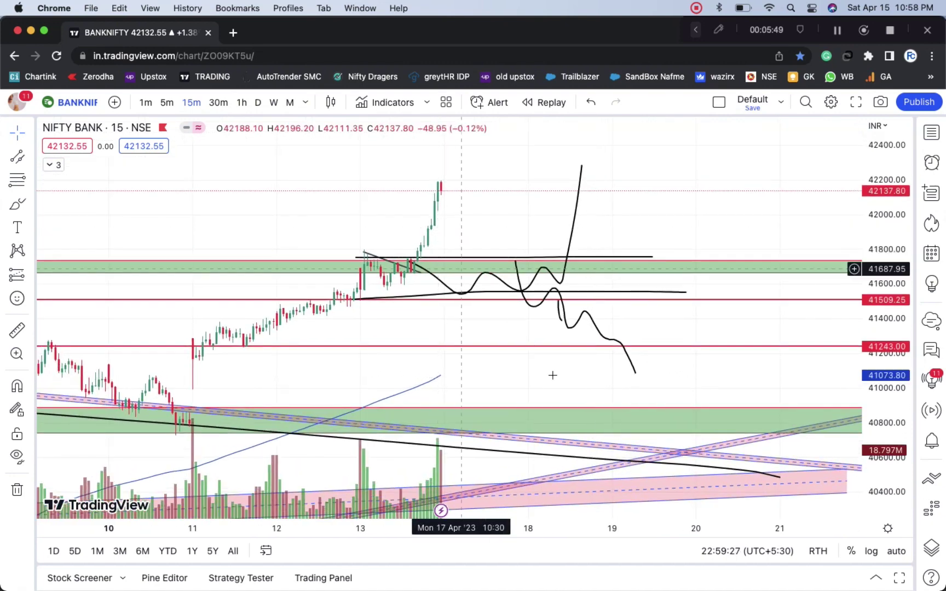
drag(662, 198, 630, 349)
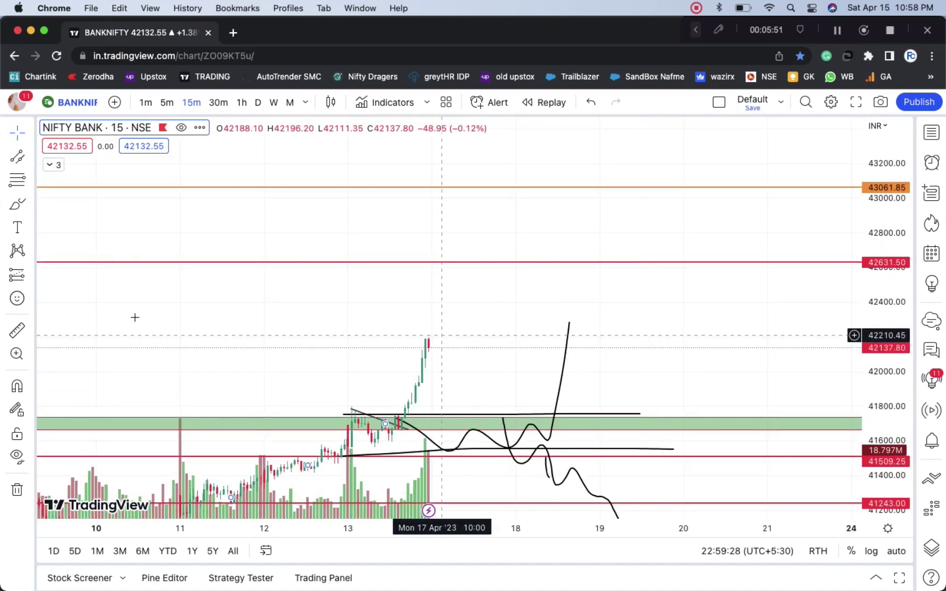
- Brush a choppy sideways wave just beneath the 42631.50 resistance, near 42566
mouse_move(427, 291)
mouse_down()
mouse_move(441, 265)
mouse_move(455, 276)
mouse_move(463, 262)
mouse_move(501, 272)
mouse_up()
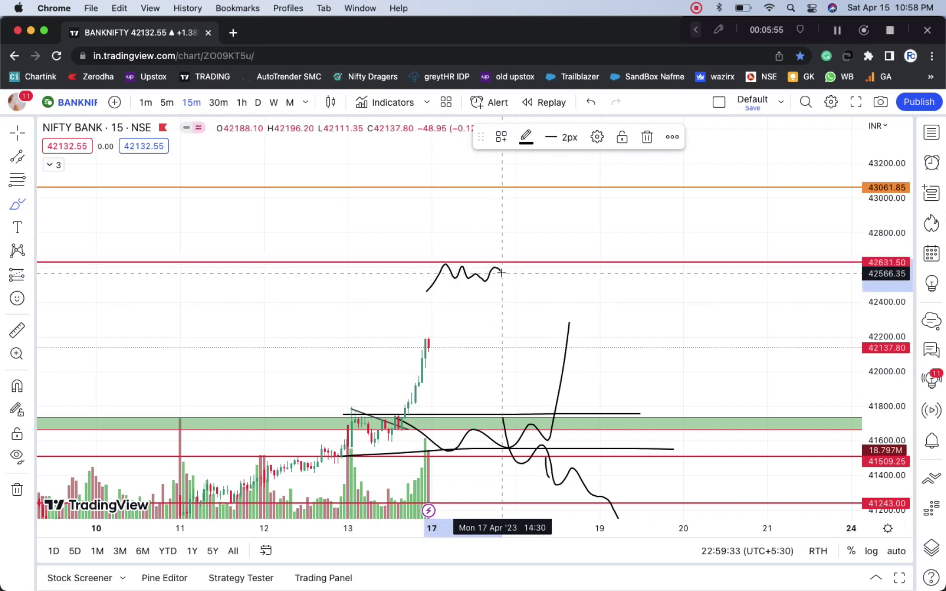